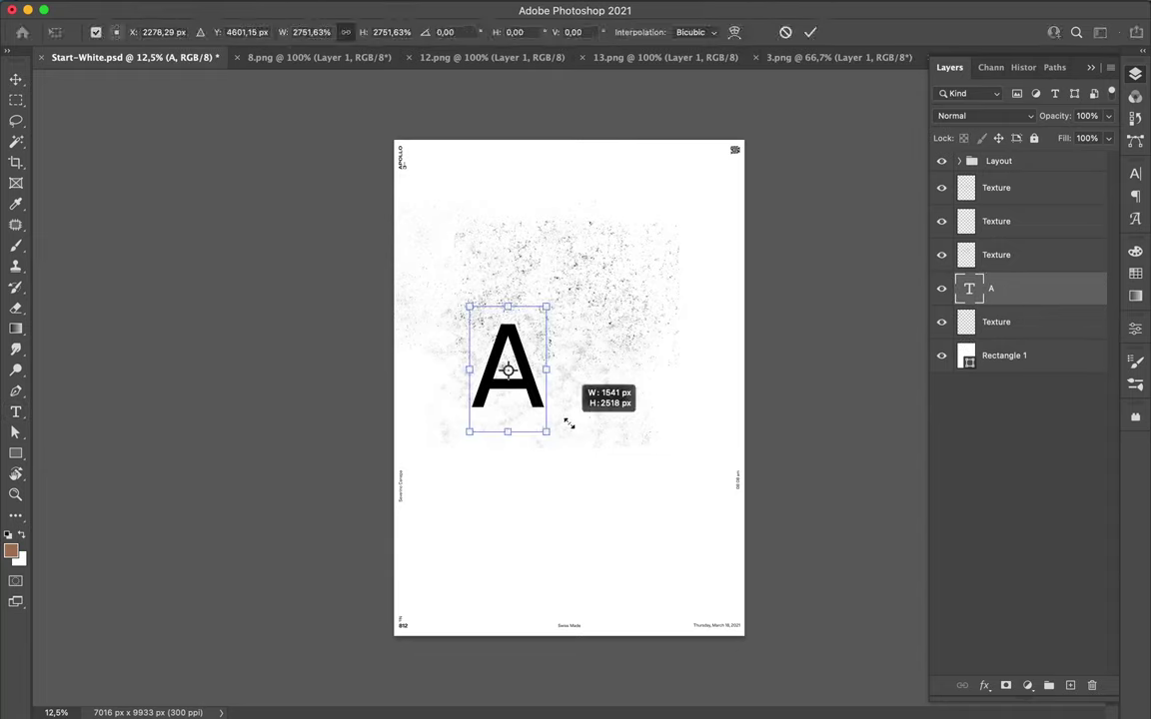
# Make a SemiExpanded-Bold P from a copy of the A, enlarged to overlap the A.
pyautogui.moveTo(1018, 297); pyautogui.dragTo(1018, 334)
pyautogui.hotkey('ctrl', 'j')
pyautogui.doubleClick(481, 292)
pyautogui.hotkey('ctrl', 'Return')
pyautogui.click(1079, 197)
pyautogui.click(879, 283)
pyautogui.hotkey('ctrl', 't')
pyautogui.moveTo(530, 339); pyautogui.dragTo(651, 403)
pyautogui.press('Return')
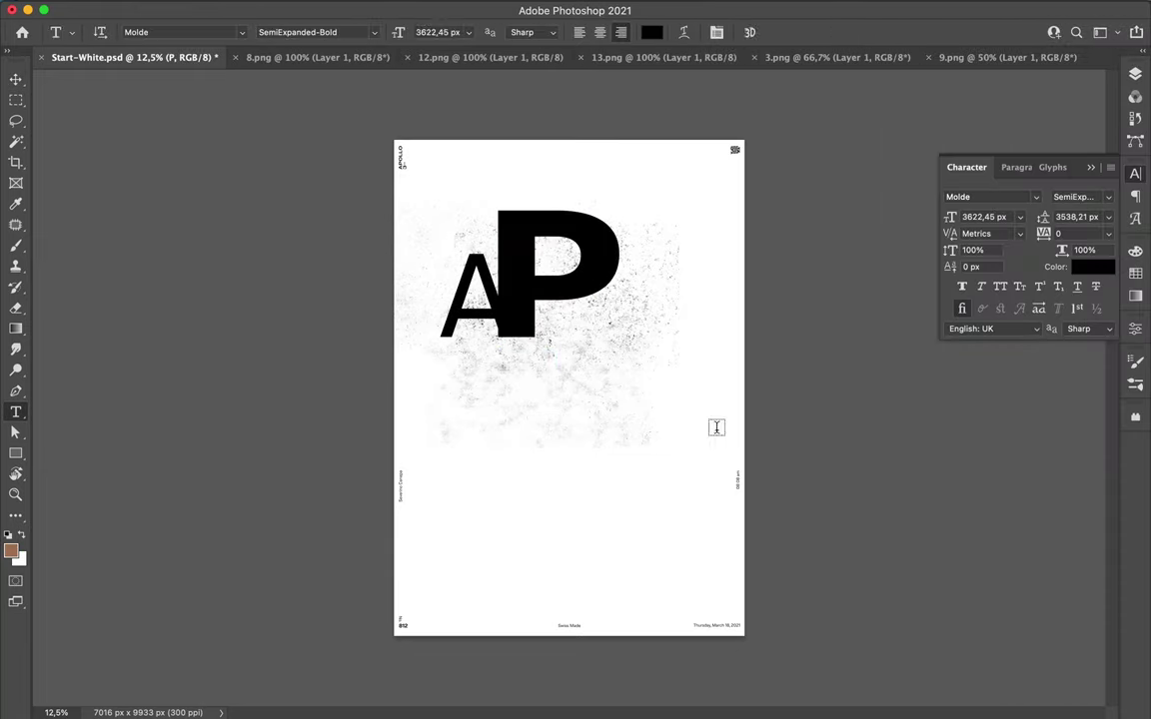
# Add a Compressed-style O and move it down beside the P.
pyautogui.doubleClick(596, 333)
pyautogui.write('O')
pyautogui.hotkey('ctrl', 'Return')
pyautogui.click(1079, 196)
pyautogui.click(873, 264)
pyautogui.moveTo(599, 300); pyautogui.dragTo(594, 362)
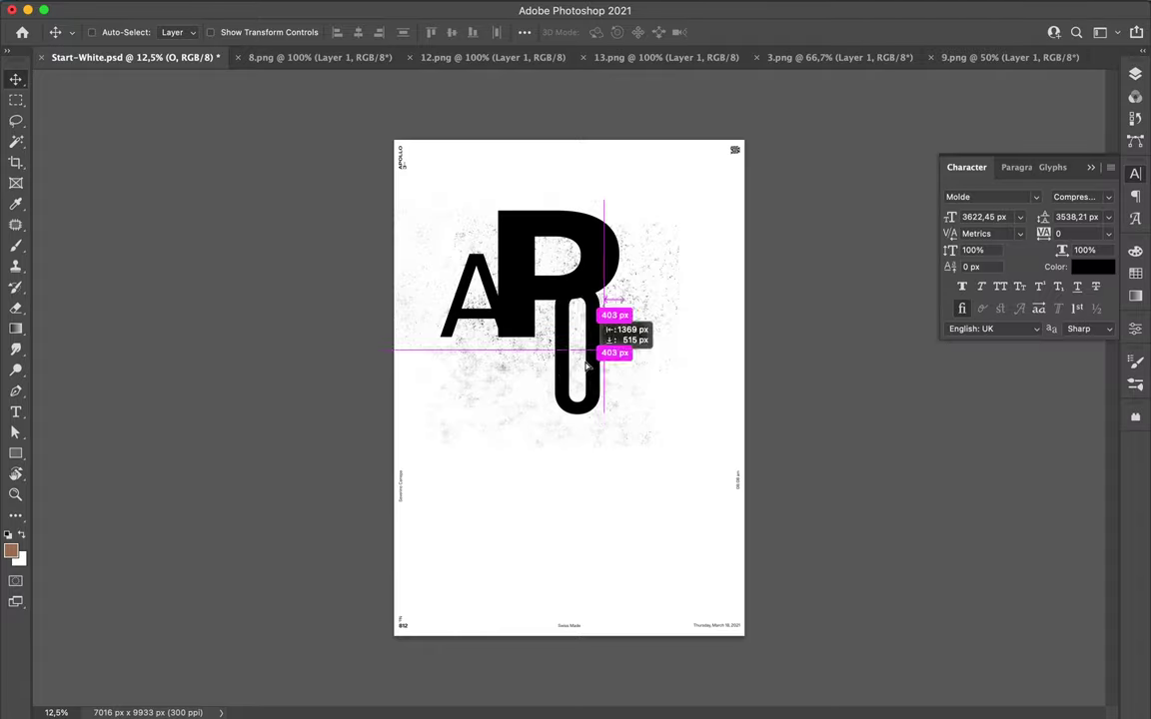
# Add an L, restyle it from UltraLight to Expanded then Medium weight, and move it upward.
pyautogui.write('L')
pyautogui.click(1078, 197)
pyautogui.click(879, 377)
pyautogui.doubleClick(620, 428)
pyautogui.hotkey('ctrl', 'Return')
pyautogui.click(1079, 197)
pyautogui.click(959, 501)
pyautogui.click(1079, 196)
pyautogui.click(905, 70)
pyautogui.moveTo(655, 529)
pyautogui.mouseDown()
pyautogui.moveTo(655, 481)
pyautogui.moveTo(637, 553)
pyautogui.mouseUp()
# Make the second O a wide style, set the A to SemiExpanded, and edit the L's text.
pyautogui.click(1112, 196)
pyautogui.click(905, 480)
pyautogui.click(1109, 196)
pyautogui.click(905, 343)
pyautogui.scroll(5, 499, 319)
pyautogui.doubleClick(586, 265)
pyautogui.hotkey('ctrl', 'Return')
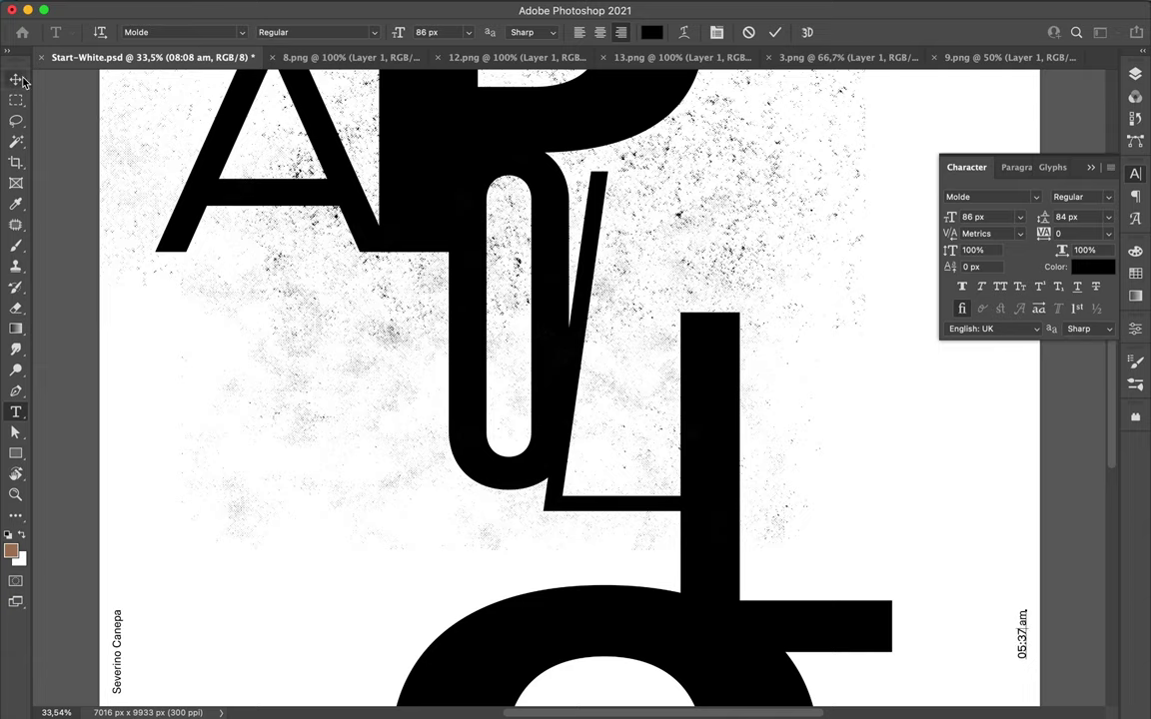
# Use the Move tool to shift the large O right, align the L, and move the O up-left.
pyautogui.click(16, 79)
pyautogui.scroll(-3, 599, 359)
pyautogui.moveTo(491, 347); pyautogui.dragTo(515, 346)
pyautogui.moveTo(568, 454); pyautogui.dragTo(572, 467)
pyautogui.moveTo(505, 587); pyautogui.dragTo(480, 564)
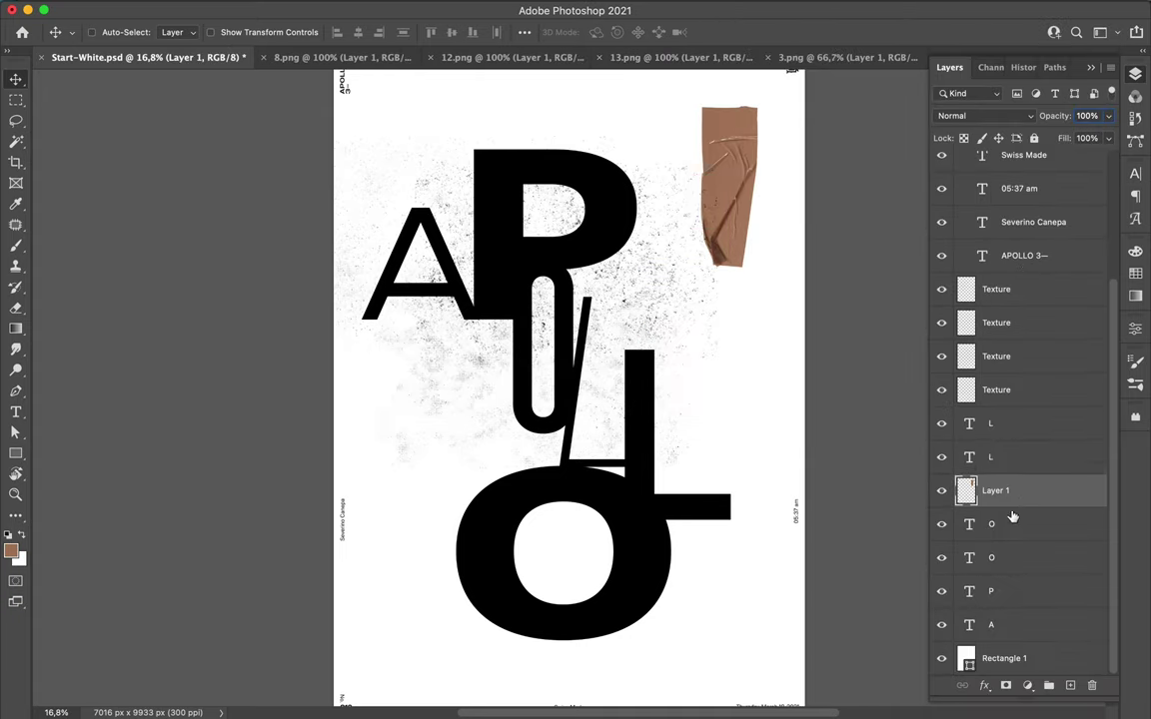
# Move the tape layer above the L letters, add a layer above the A, and pick a soft spray brush.
pyautogui.moveTo(1012, 516); pyautogui.dragTo(999, 407)
pyautogui.rightClick(566, 415)
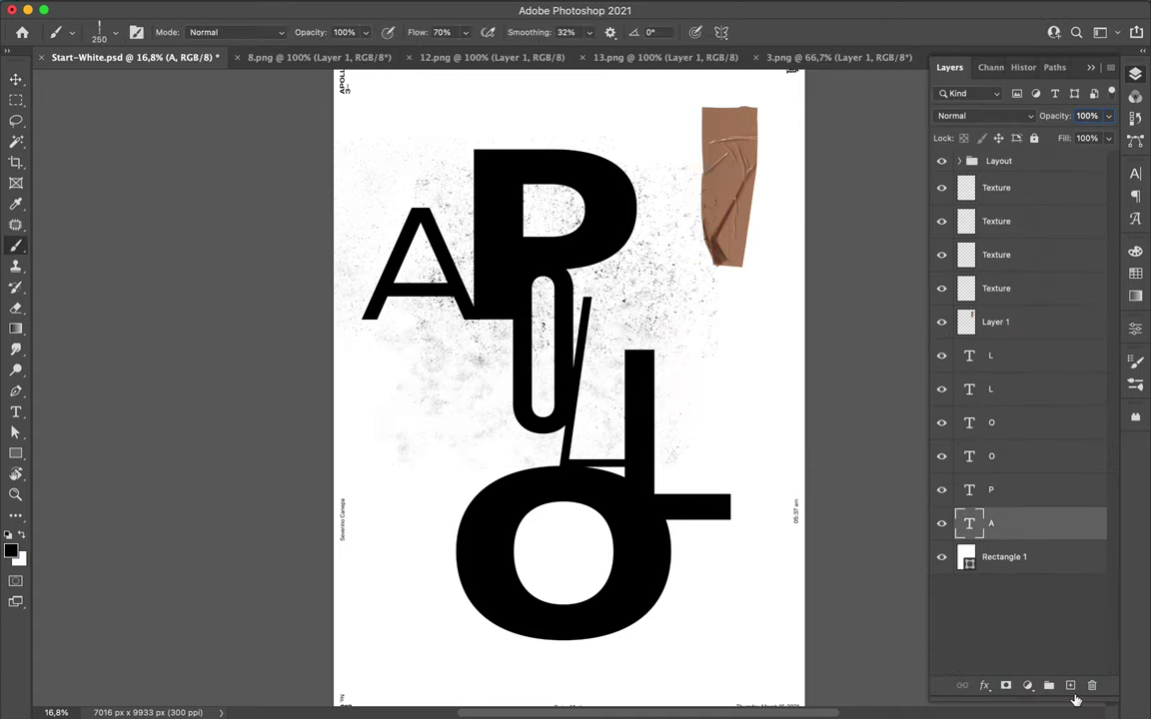
pyautogui.click(1070, 686)
pyautogui.rightClick(489, 235)
pyautogui.scroll(-5, 612, 513)
pyautogui.click(612, 513)
pyautogui.press('Return')
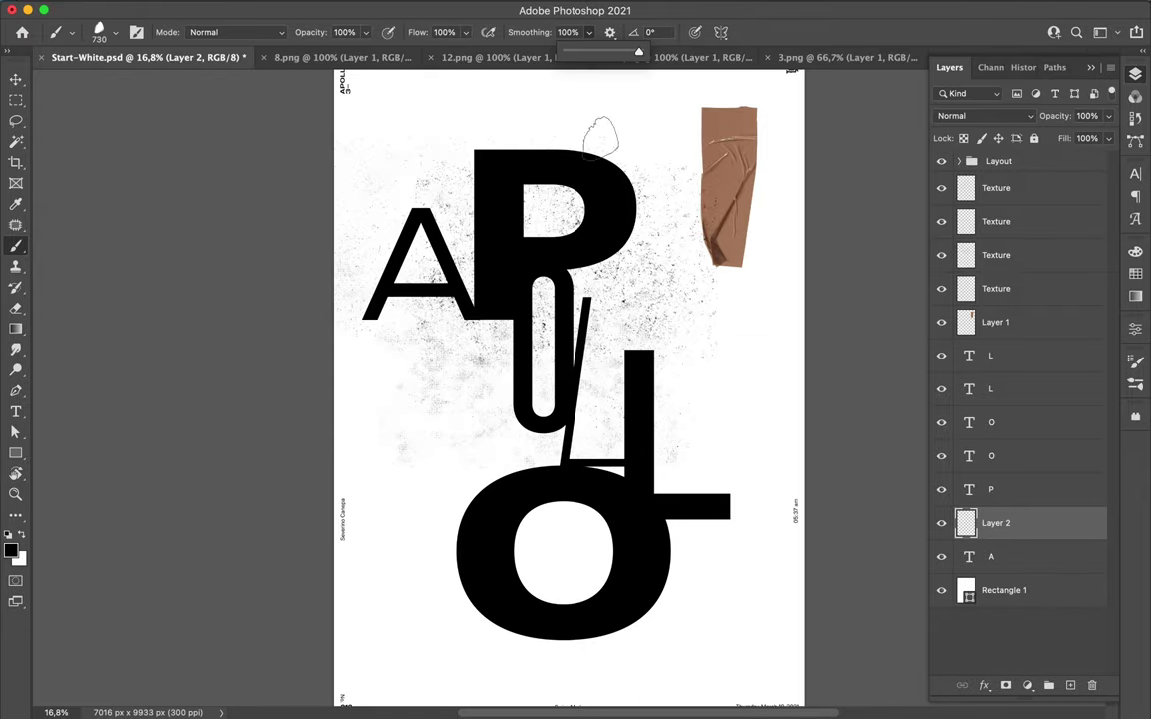
# On a new layer, spray black blotches at the P's top-left corner and under the P.
pyautogui.scroll(5, 600, 135)
pyautogui.scroll(-2, 560, 400)
pyautogui.scroll(-2, 600, 300)
pyautogui.press('v')
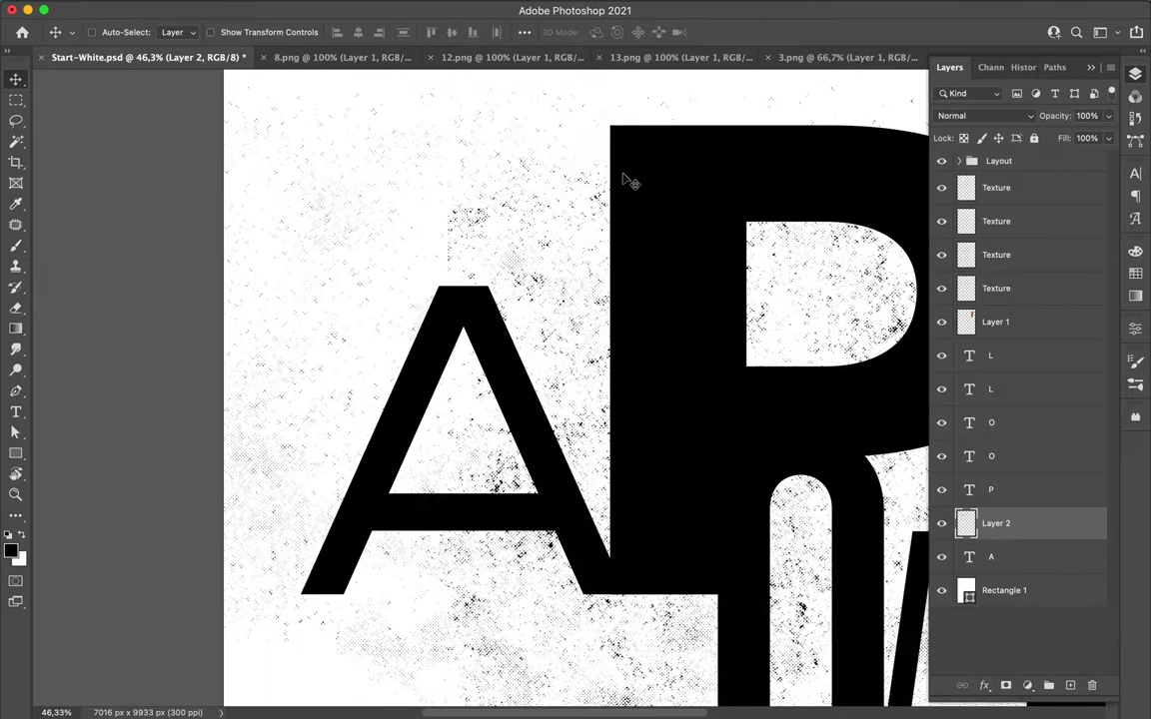
pyautogui.click(1070, 685)
pyautogui.press('b')
pyautogui.rightClick(763, 205)
pyautogui.doubleClick(667, 544)
pyautogui.click(544, 222)
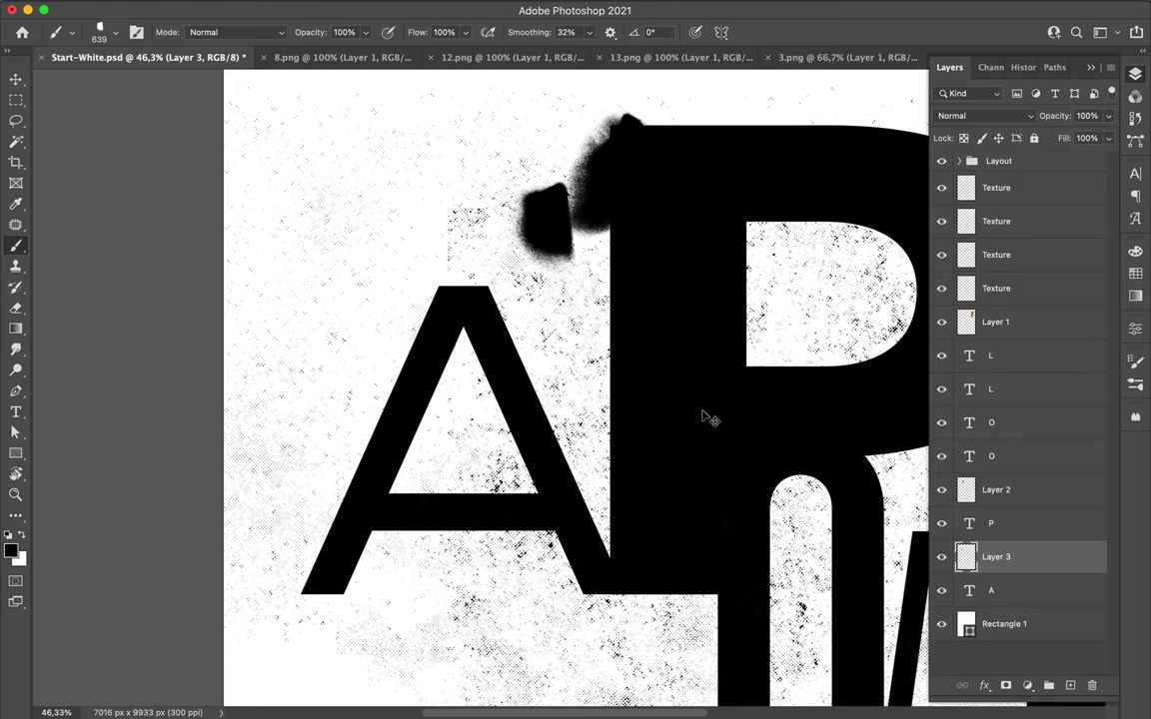
pyautogui.click(709, 624)
# Move the spray layer between the O layers and add another empty paint layer above the A.
pyautogui.press('v')
pyautogui.scroll(-3, 576, 379)
pyautogui.scroll(-3, 575, 380)
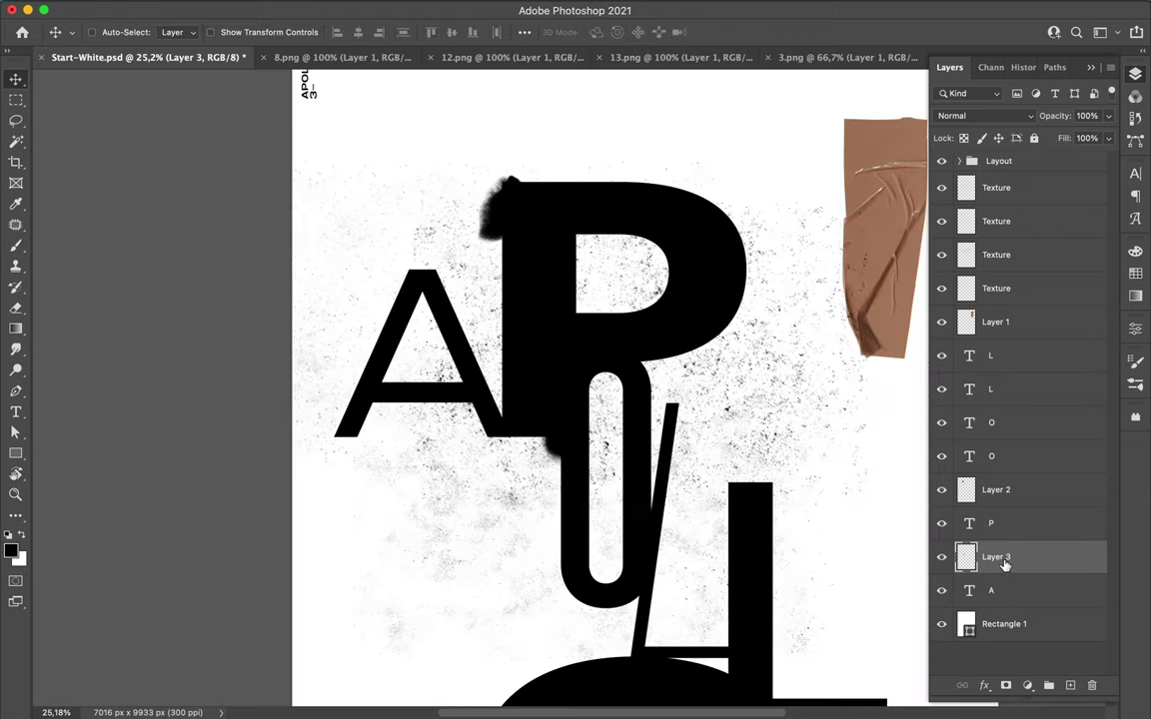
pyautogui.moveTo(1004, 556); pyautogui.dragTo(996, 445)
pyautogui.click(993, 597)
pyautogui.click(1070, 685)
pyautogui.press('b')
pyautogui.press('b')
pyautogui.rightClick(535, 412)
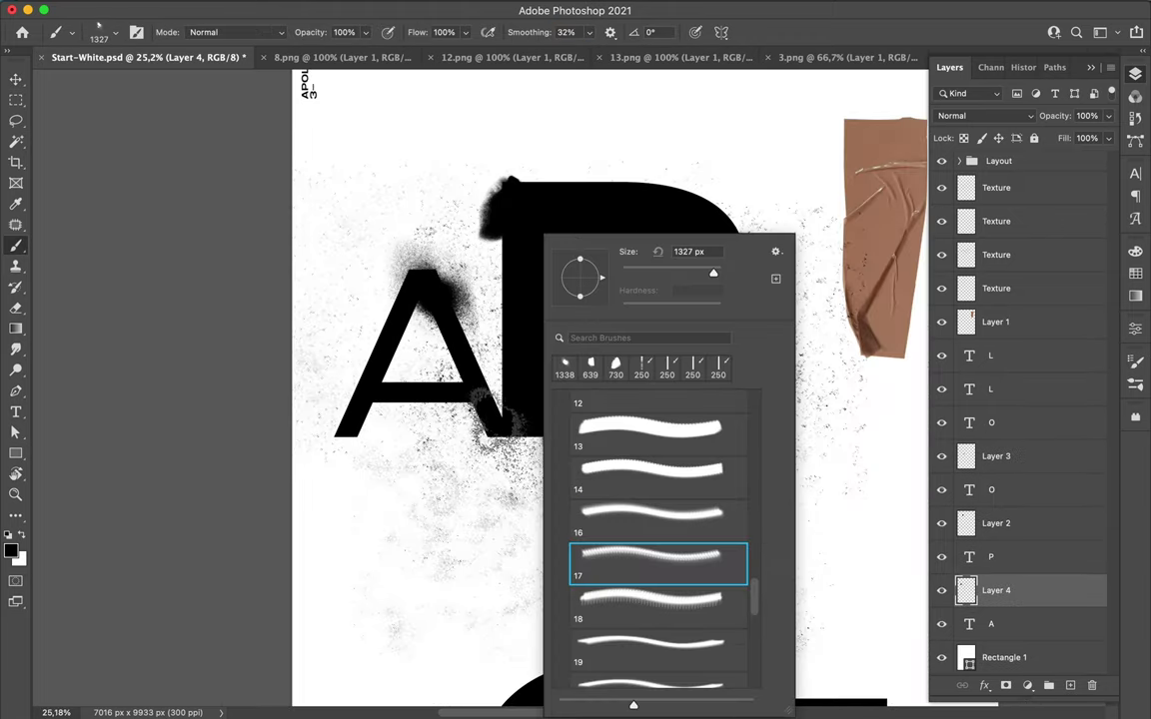
# Choose a spray brush, add a paint layer, then select Layer 4 and choose a drip spray brush.
pyautogui.doubleClick(604, 570)
pyautogui.scroll(-2, 654, 505)
pyautogui.hotkey('ctrl', 'shift', 'alt', 'n')
pyautogui.rightClick(439, 520)
pyautogui.press('Escape')
pyautogui.click(996, 590)
pyautogui.scroll(-1, 599, 400)
pyautogui.rightClick(519, 300)
pyautogui.doubleClick(639, 654)
# Add another paint layer and select a brush from the Strokes brush group.
pyautogui.hotkey('ctrl', 'shift', 'alt', 'n')
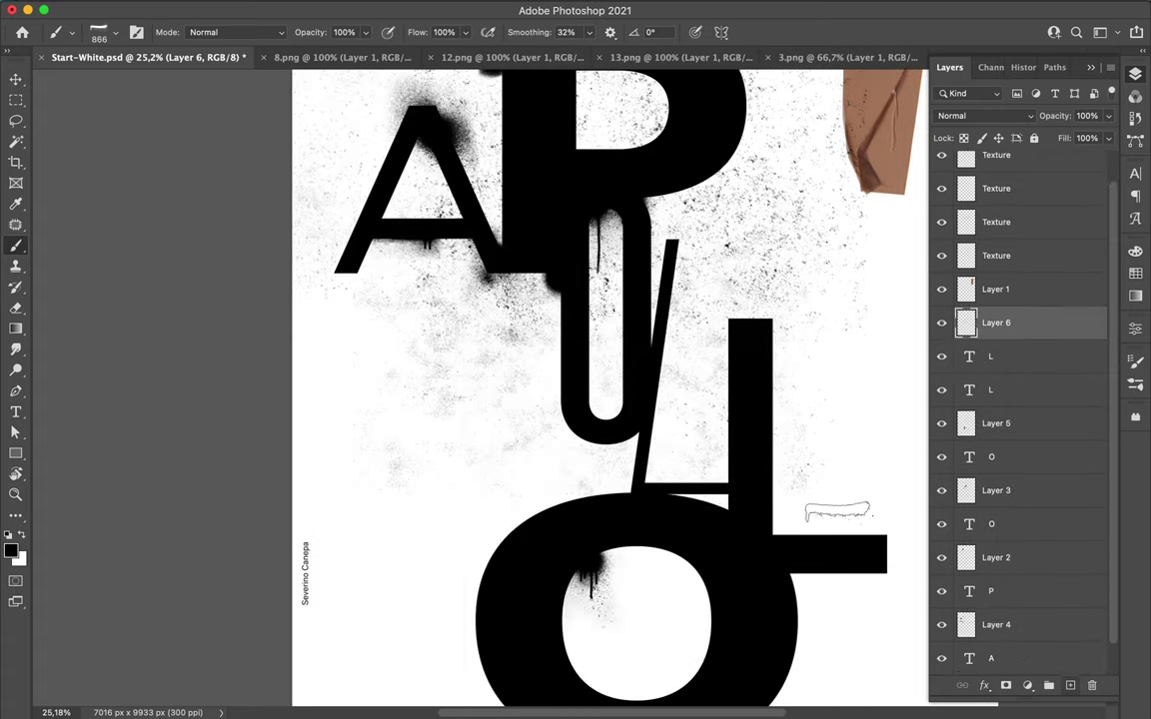
pyautogui.rightClick(539, 300)
pyautogui.click(996, 558)
pyautogui.rightClick(540, 299)
pyautogui.press('Escape')
pyautogui.rightClick(619, 290)
pyautogui.scroll(-3, 699, 549)
pyautogui.rightClick(669, 236)
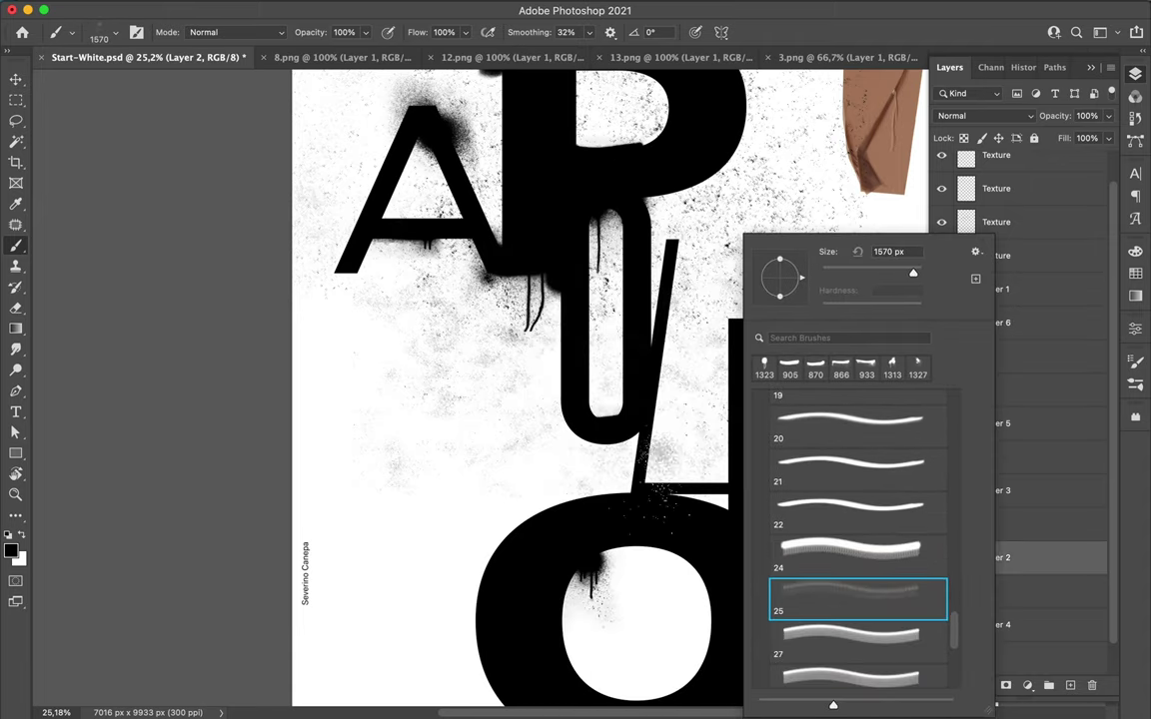
pyautogui.scroll(2, 792, 643)
pyautogui.scroll(-3, 797, 611)
pyautogui.click(796, 585)
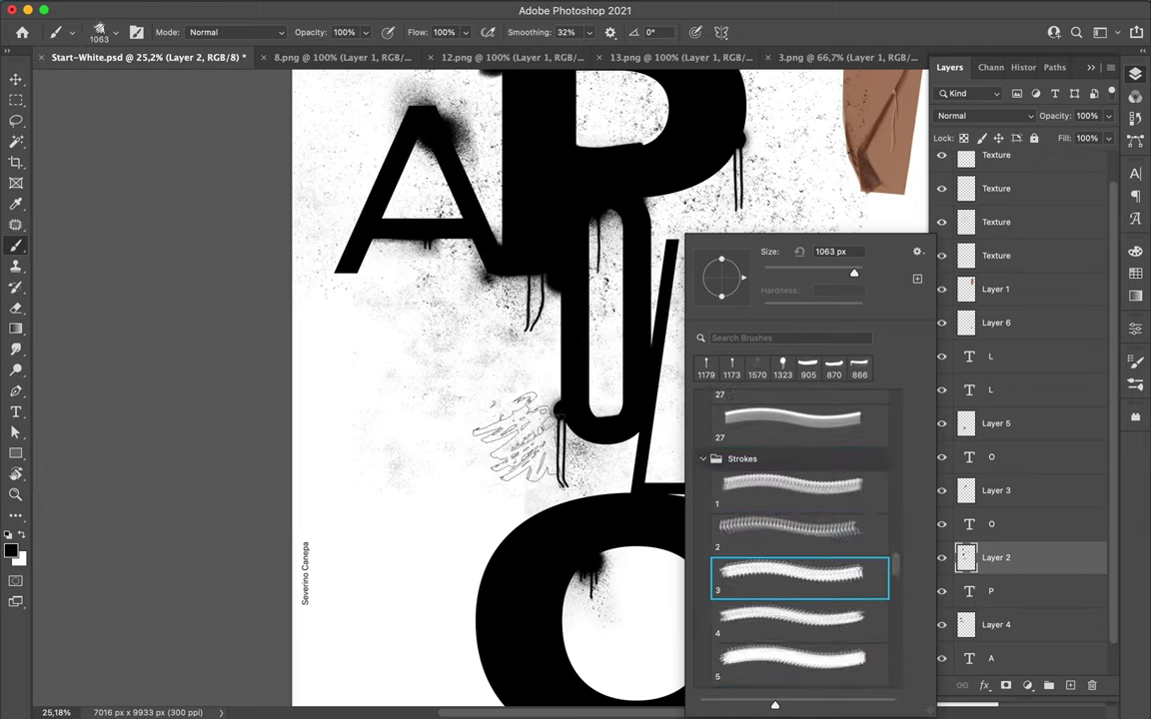
pyautogui.press('Return')
# Choose a dry brush stroke preset and add a new empty layer above an L.
pyautogui.rightClick(659, 428)
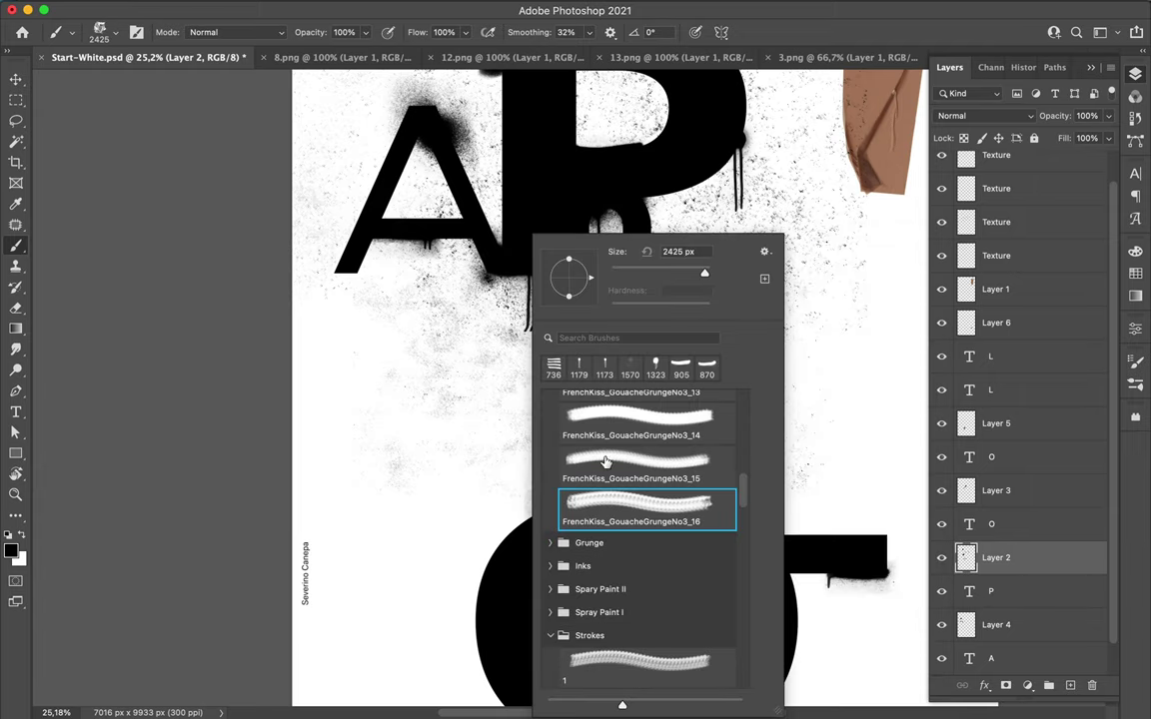
pyautogui.scroll(5, 605, 462)
pyautogui.click(639, 524)
pyautogui.click(999, 658)
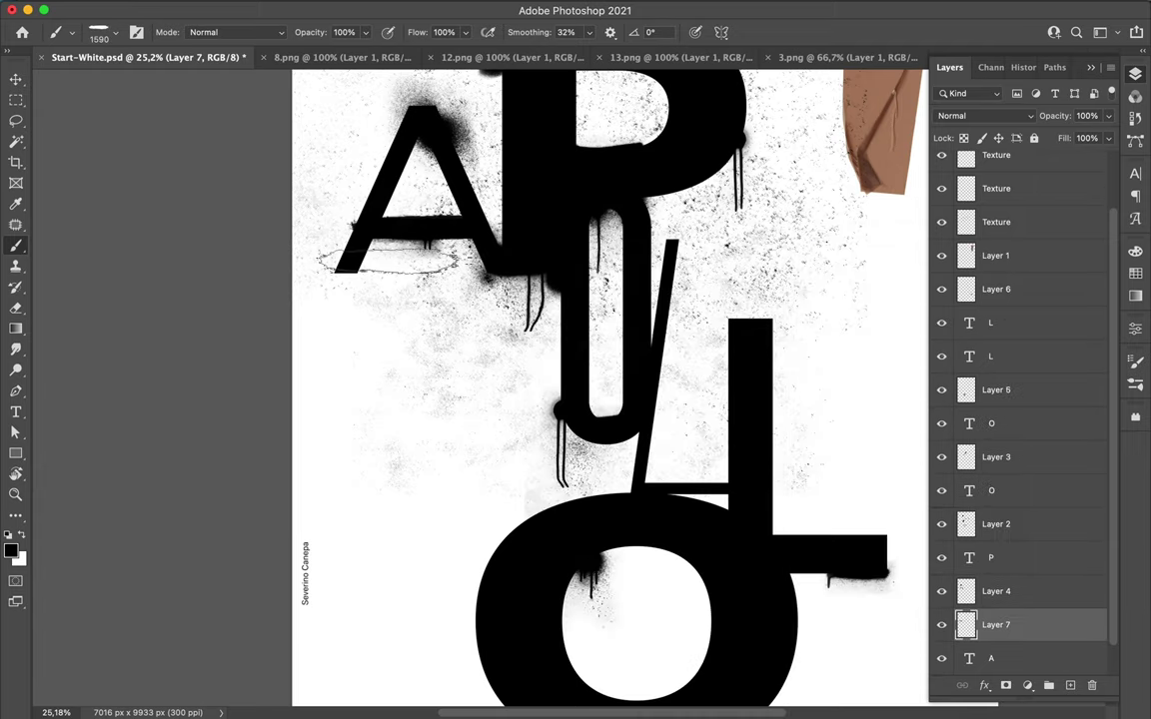
pyautogui.hotkey('ctrl', 'shift', 'alt', 'n')
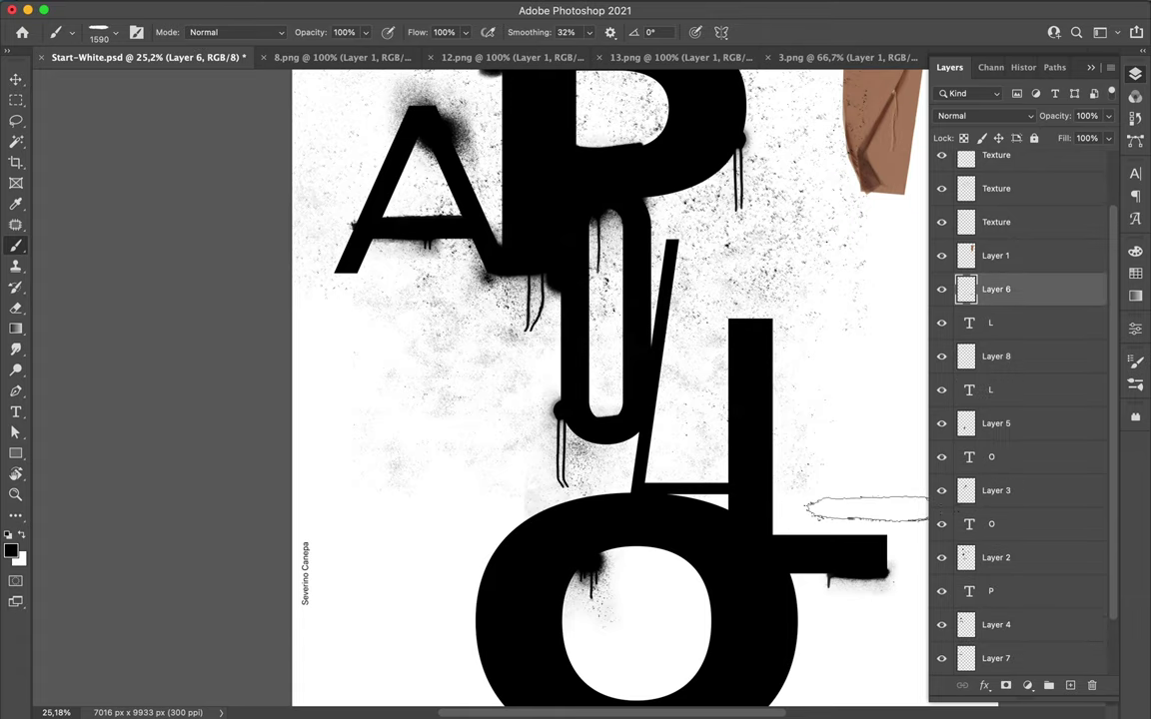
# Select Layer 6, stamp a rough brush stroke across the O, and start transforming it upright.
pyautogui.keyDown('ctrl'); pyautogui.click(809, 549); pyautogui.keyUp('ctrl')
pyautogui.keyDown('ctrl'); pyautogui.click(729, 490); pyautogui.keyUp('ctrl')
pyautogui.keyDown('ctrl'); pyautogui.click(611, 514); pyautogui.keyUp('ctrl')
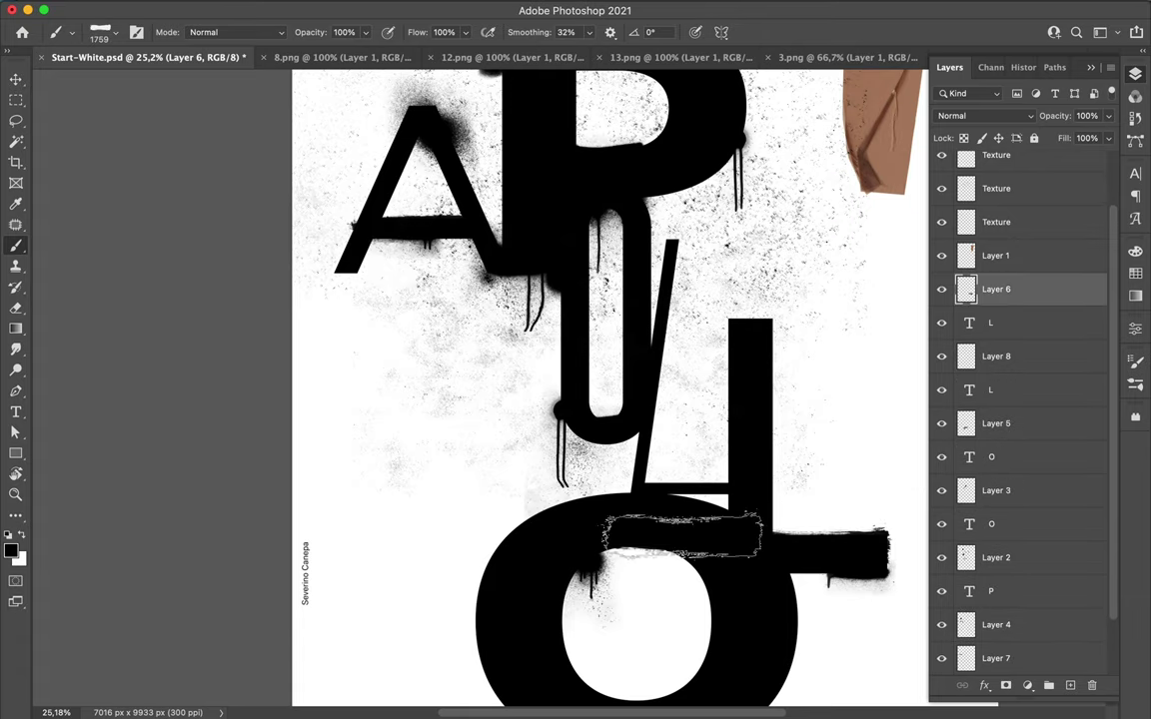
pyautogui.scroll(-3, 682, 534)
pyautogui.rightClick(740, 235)
pyautogui.click(848, 483)
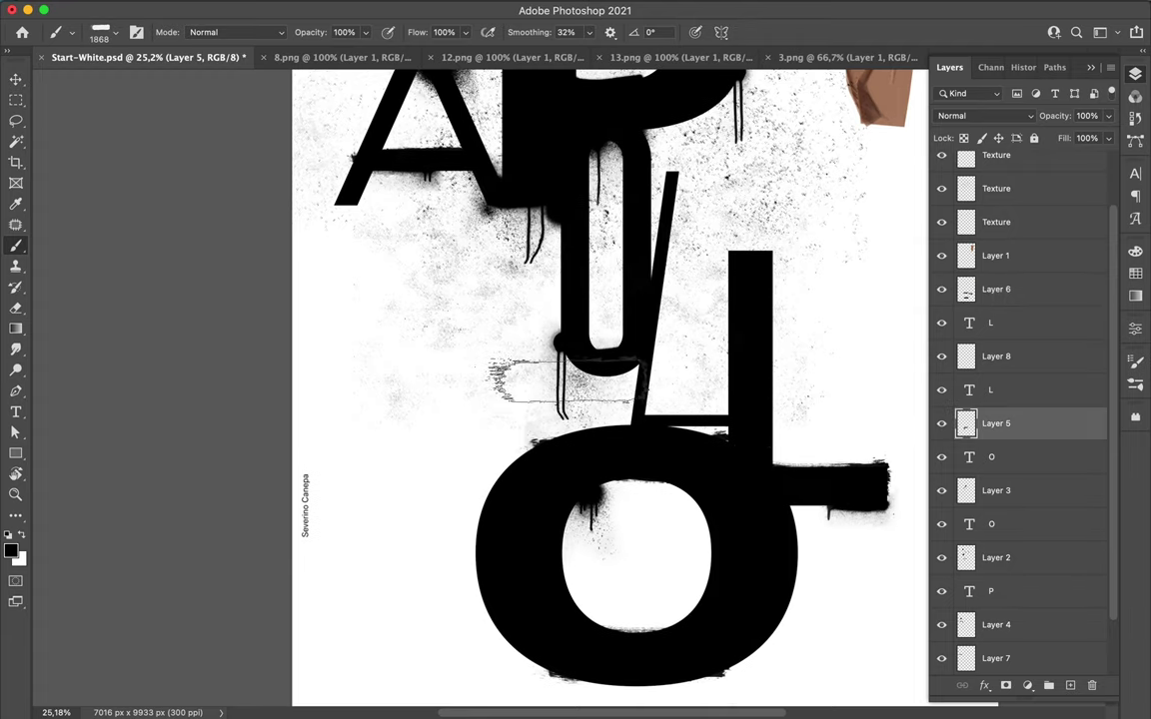
pyautogui.click(442, 344)
pyautogui.hotkey('ctrl', 't')
# Place the stroke beside the U and copy it onto a new layer.
pyautogui.press('Return')
pyautogui.moveTo(437, 323); pyautogui.dragTo(583, 286)
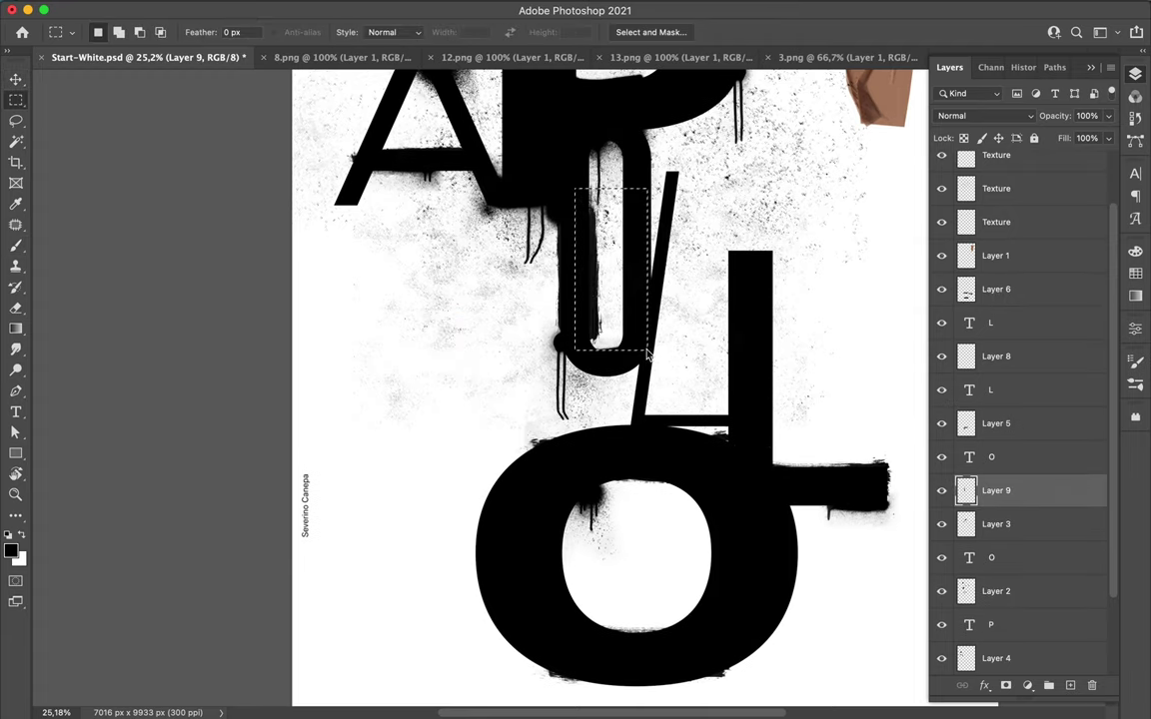
pyautogui.hotkey('ctrl', 'j')
pyautogui.moveTo(647, 355); pyautogui.dragTo(603, 257)
pyautogui.scroll(5, 600, 400)
# Add a rough stroke near the P's top and a vertical stroke beside the L.
pyautogui.rightClick(444, 472)
pyautogui.doubleClick(577, 410)
pyautogui.click(444, 473)
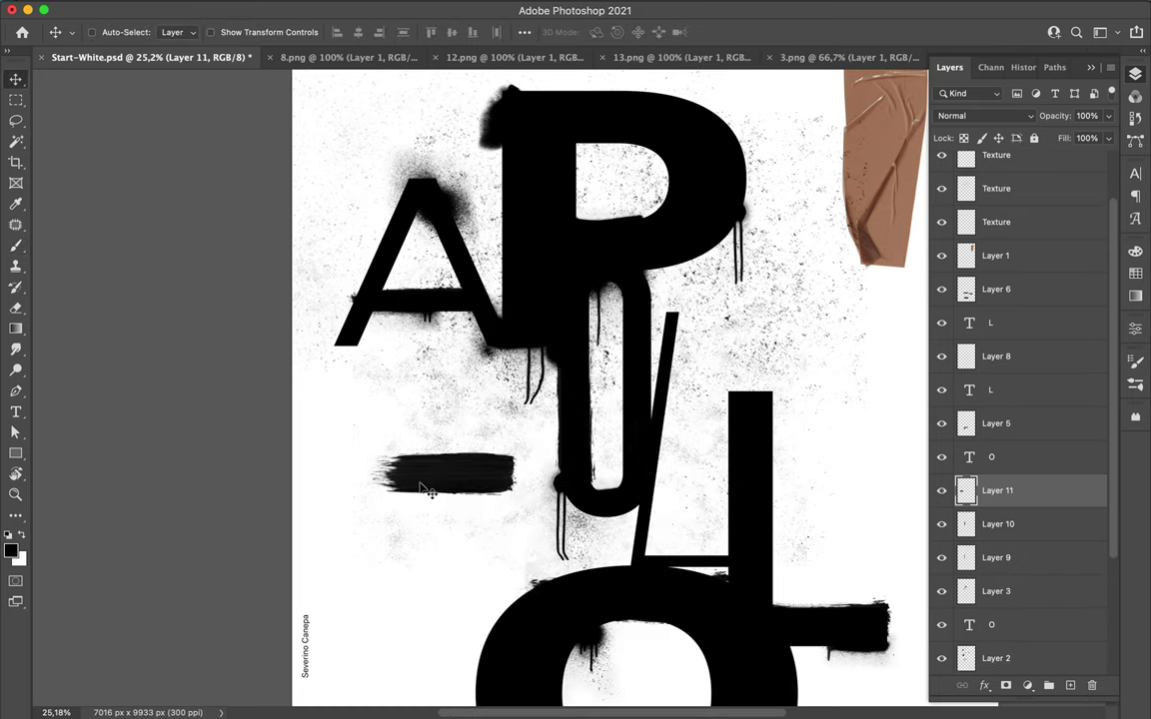
pyautogui.moveTo(596, 147); pyautogui.dragTo(616, 130)
pyautogui.moveTo(310, 432)
pyautogui.mouseDown()
pyautogui.moveTo(439, 432)
pyautogui.moveTo(741, 467)
pyautogui.moveTo(740, 449)
pyautogui.mouseUp()
pyautogui.hotkey('ctrl', 't')
pyautogui.press('Return')
# Paint a rough stroke and rotate it diagonally onto the A's left leg.
pyautogui.press('b')
pyautogui.rightClick(499, 210)
pyautogui.hotkey('ctrl', 't')
pyautogui.moveTo(330, 480)
pyautogui.mouseDown()
pyautogui.moveTo(480, 479)
pyautogui.moveTo(417, 197)
pyautogui.mouseUp()
pyautogui.press('Return')
pyautogui.press('v')
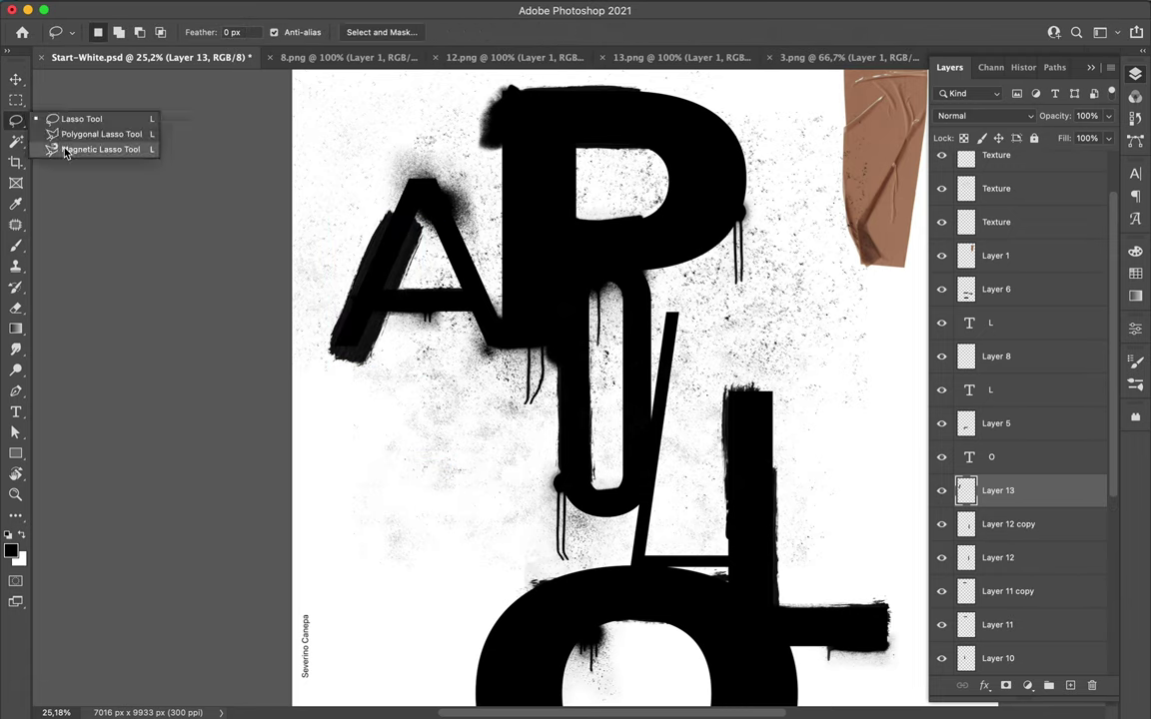
pyautogui.hotkey('ctrl', 't')
pyautogui.moveTo(371, 351); pyautogui.dragTo(399, 319)
pyautogui.press('Return')
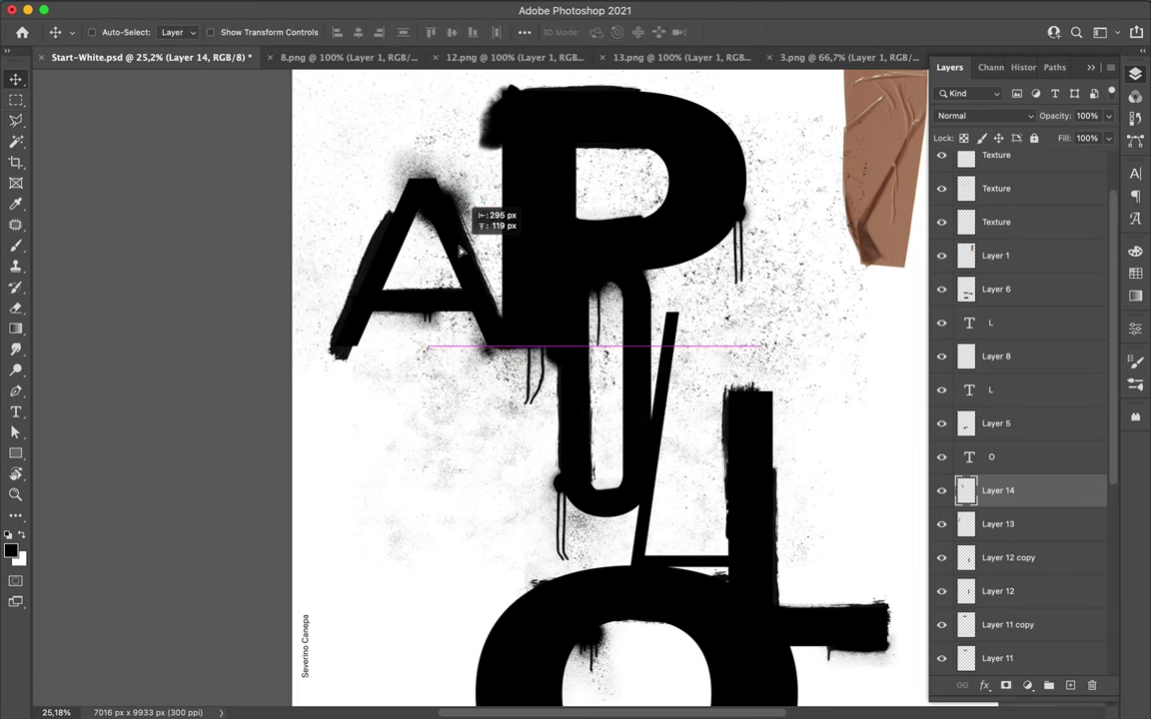
pyautogui.moveTo(399, 259); pyautogui.dragTo(383, 243)
# Paint a rough stroke on a new layer and stand it upright on the U's left stem.
pyautogui.press('b')
pyautogui.hotkey('ctrl', 'shift', 'alt', 'n')
pyautogui.moveTo(310, 462)
pyautogui.mouseDown()
pyautogui.moveTo(488, 461)
pyautogui.moveTo(469, 524)
pyautogui.mouseUp()
pyautogui.hotkey('ctrl', 't')
pyautogui.moveTo(442, 476)
pyautogui.mouseDown()
pyautogui.moveTo(632, 347)
pyautogui.moveTo(711, 386)
pyautogui.mouseUp()
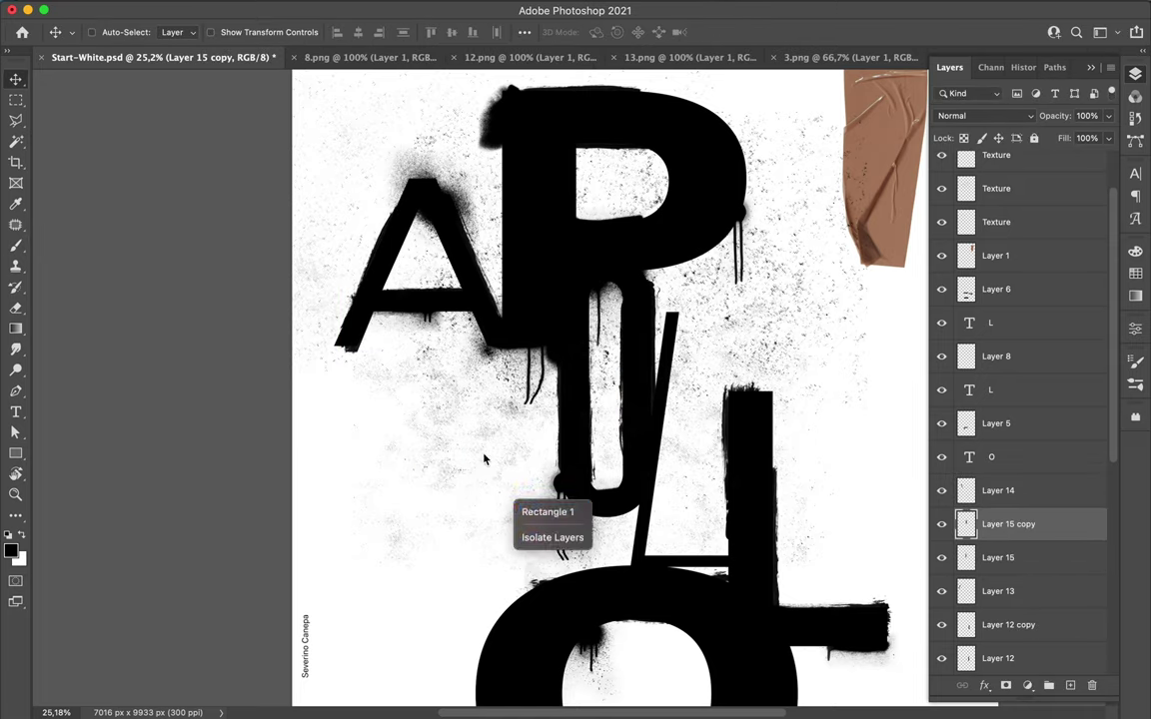
# Add another upright stroke on the U stem and duplicate it beside the original.
pyautogui.hotkey('ctrl', 'shift', 'alt', 'n')
pyautogui.press('b')
pyautogui.moveTo(295, 399); pyautogui.dragTo(444, 399)
pyautogui.hotkey('ctrl', 't')
pyautogui.moveTo(405, 442); pyautogui.dragTo(647, 479)
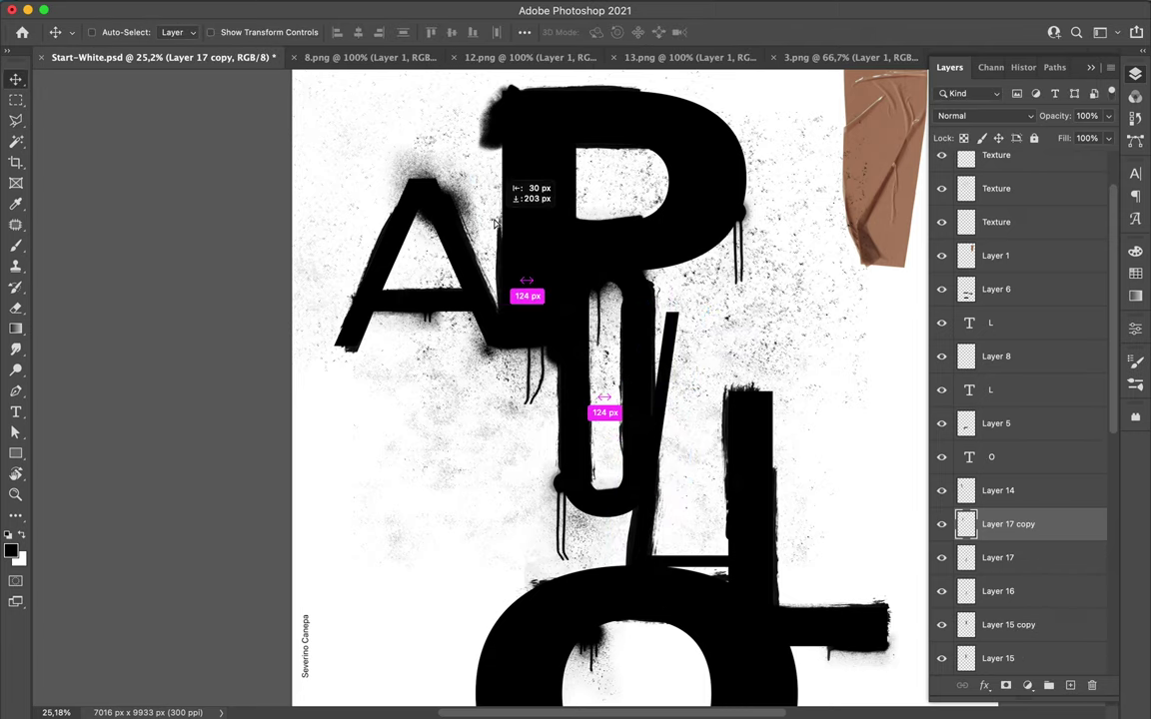
pyautogui.keyDown('alt'); pyautogui.moveTo(501, 272); pyautogui.dragTo(507, 247); pyautogui.keyUp('alt')
pyautogui.scroll(-1, 506, 247)
# Paint a rough black stroke across the L–O junction on a new layer.
pyautogui.press('b')
pyautogui.rightClick(596, 245)
pyautogui.hotkey('ctrl', 'shift', 'alt', 'n')
pyautogui.hotkey('ctrl', 't')
pyautogui.moveTo(379, 409)
pyautogui.mouseDown()
pyautogui.moveTo(494, 410)
pyautogui.moveTo(730, 545)
pyautogui.mouseUp()
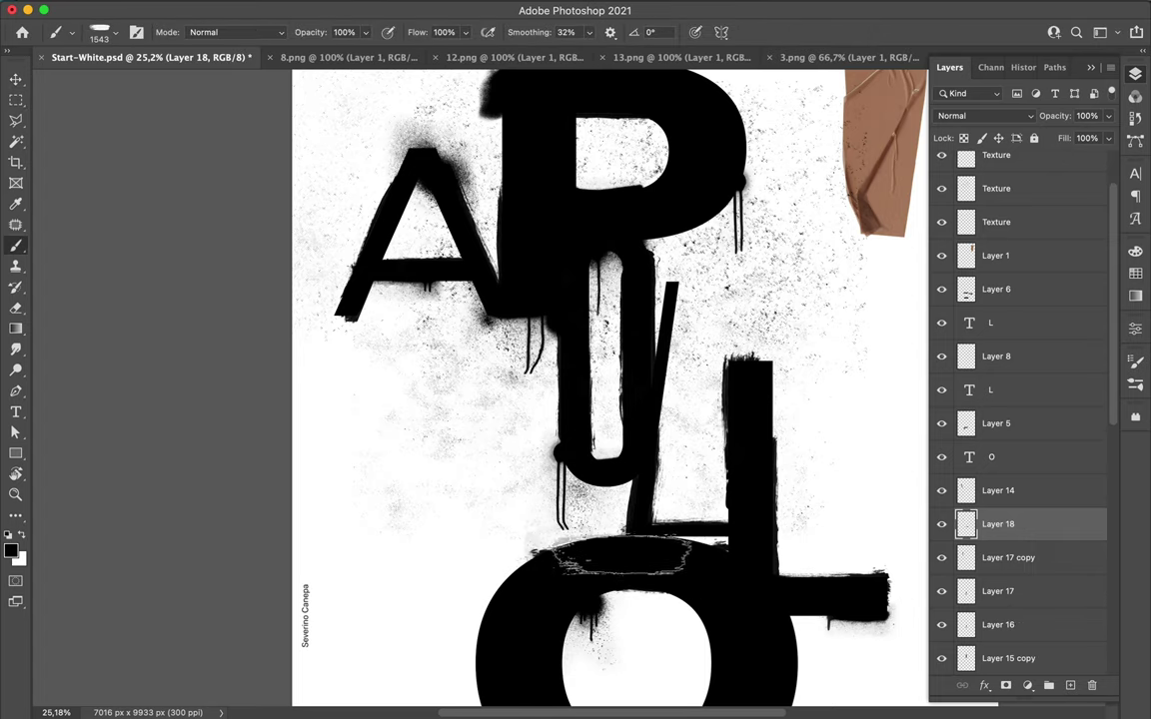
# Paint another rough stroke and rotate it over the A's left leg.
pyautogui.hotkey('ctrl', 't')
pyautogui.moveTo(441, 434); pyautogui.dragTo(562, 175)
pyautogui.rightClick(455, 235)
pyautogui.hotkey('ctrl', 'shift', 'alt', 'n')
pyautogui.hotkey('ctrl', 't')
pyautogui.moveTo(385, 389); pyautogui.dragTo(376, 225)
pyautogui.press('Return')
pyautogui.press('v')
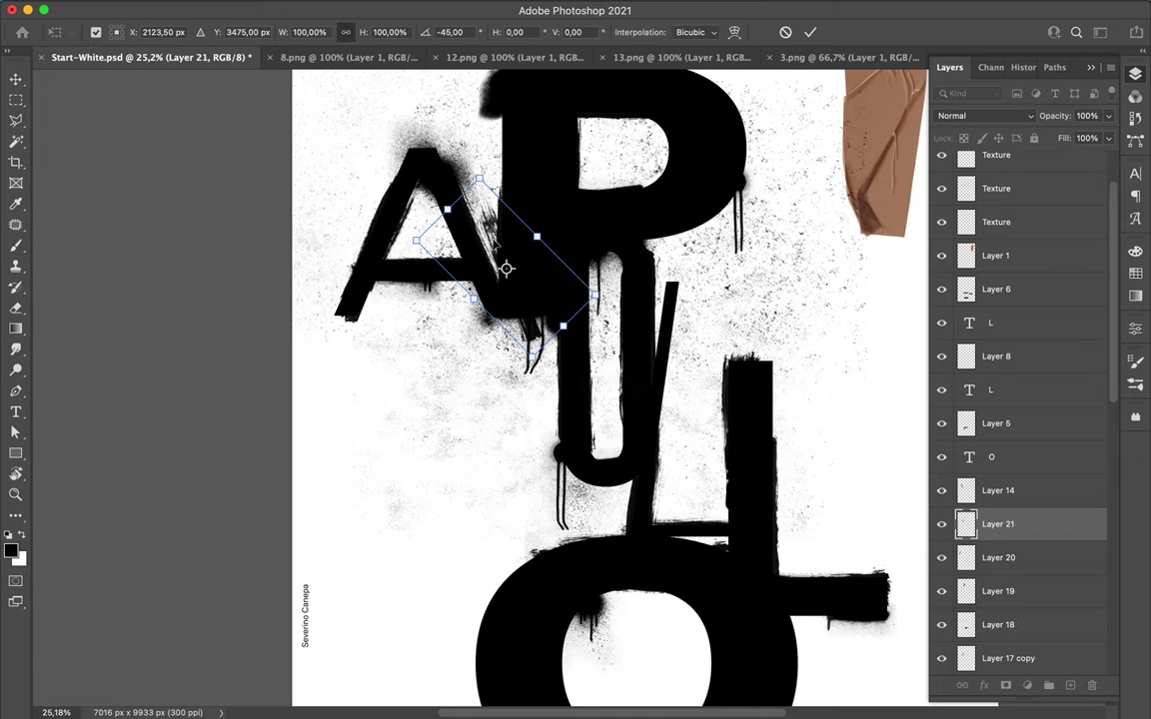
pyautogui.press('Return')
# Add a small rotated, shrunk stroke just left of the U.
pyautogui.press('b')
pyautogui.hotkey('ctrl', 'shift', 'alt', 'n')
pyautogui.hotkey('ctrl', 't')
pyautogui.moveTo(400, 423)
pyautogui.mouseDown()
pyautogui.moveTo(475, 424)
pyautogui.moveTo(440, 393)
pyautogui.mouseUp()
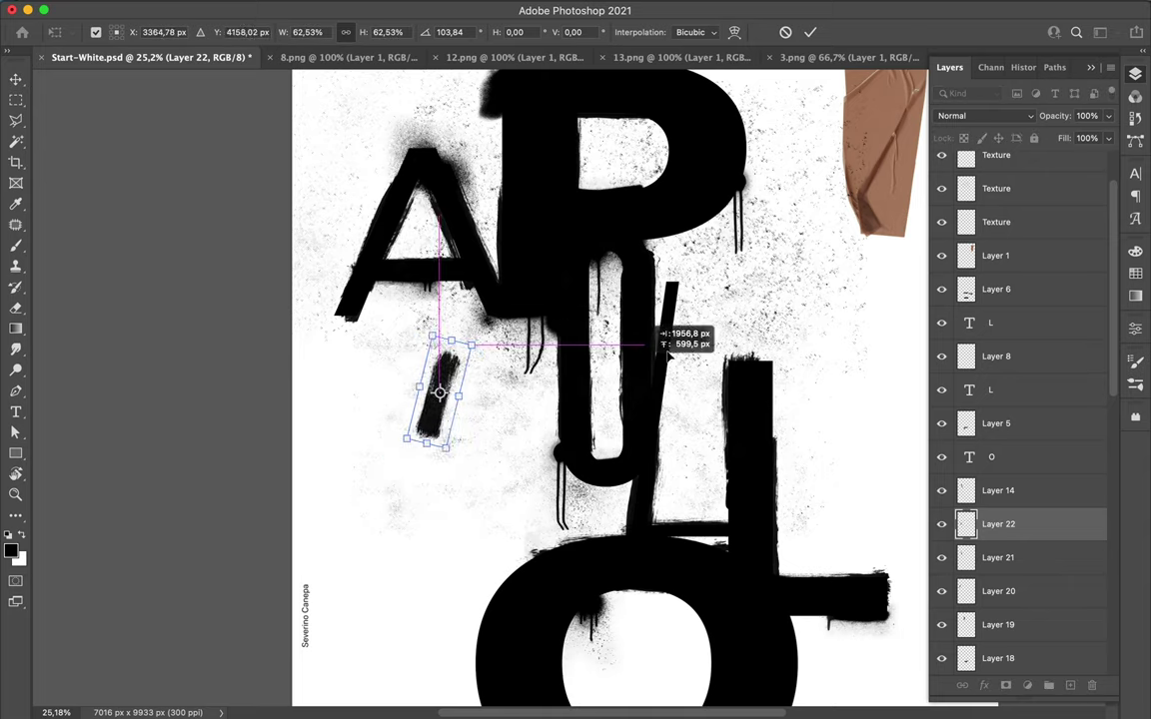
pyautogui.press('Return')
pyautogui.moveTo(685, 293); pyautogui.dragTo(671, 338)
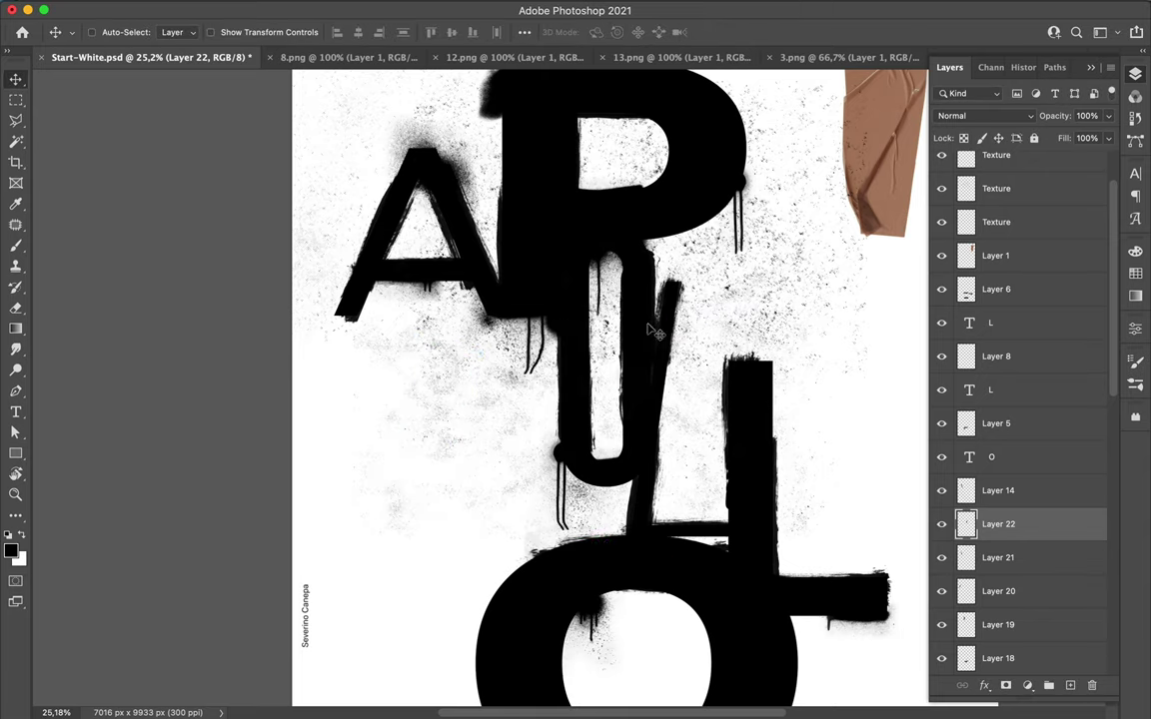
# Save the poster document.
pyautogui.hotkey('ctrl', 's')
pyautogui.press('v')
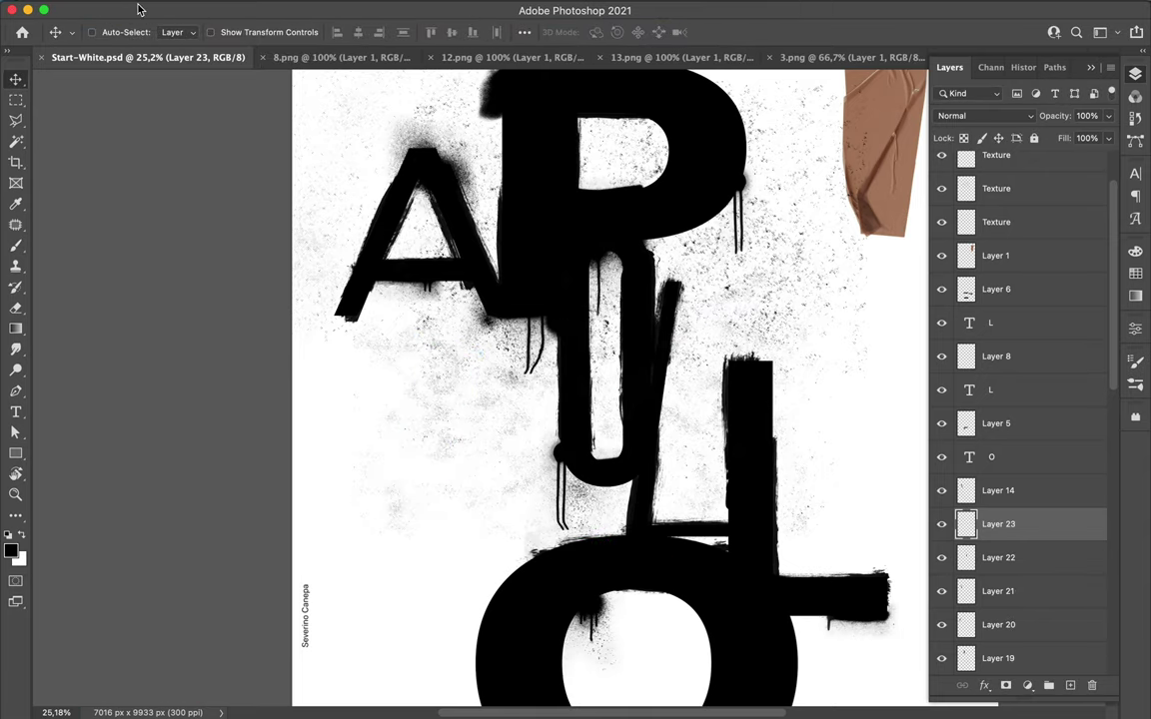
pyautogui.click(130, 9)
# Open the recent stroke image 9.png and bring its stroke layers into the poster.
pyautogui.click(420, 214)
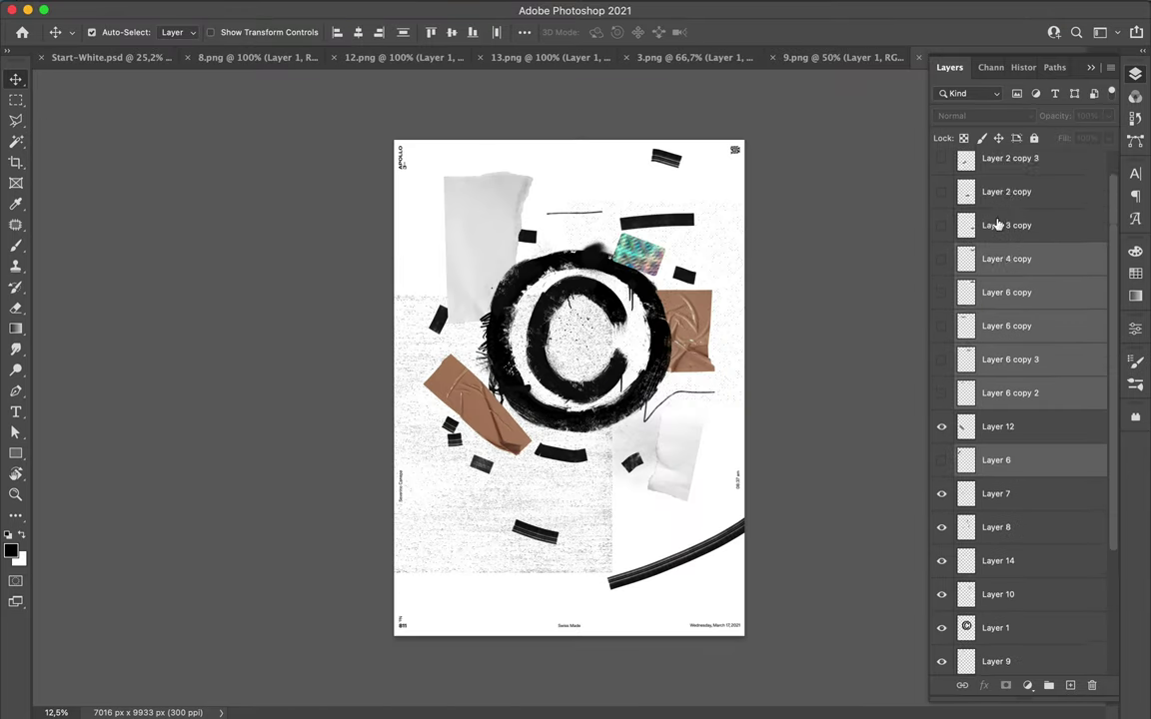
pyautogui.moveTo(997, 226); pyautogui.dragTo(599, 299)
pyautogui.scroll(-1, 938, 281)
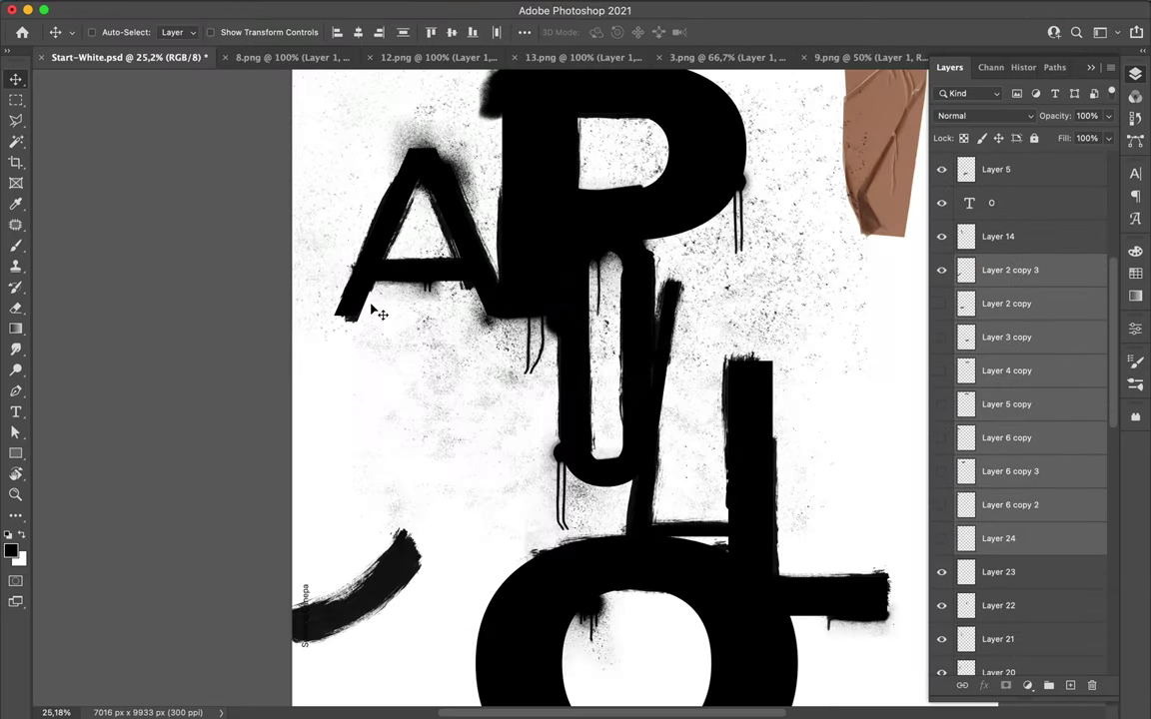
pyautogui.scroll(-5, 696, 521)
# Rotate the Layer 2 copy 3 stroke and position it over the O's left side.
pyautogui.click(719, 432)
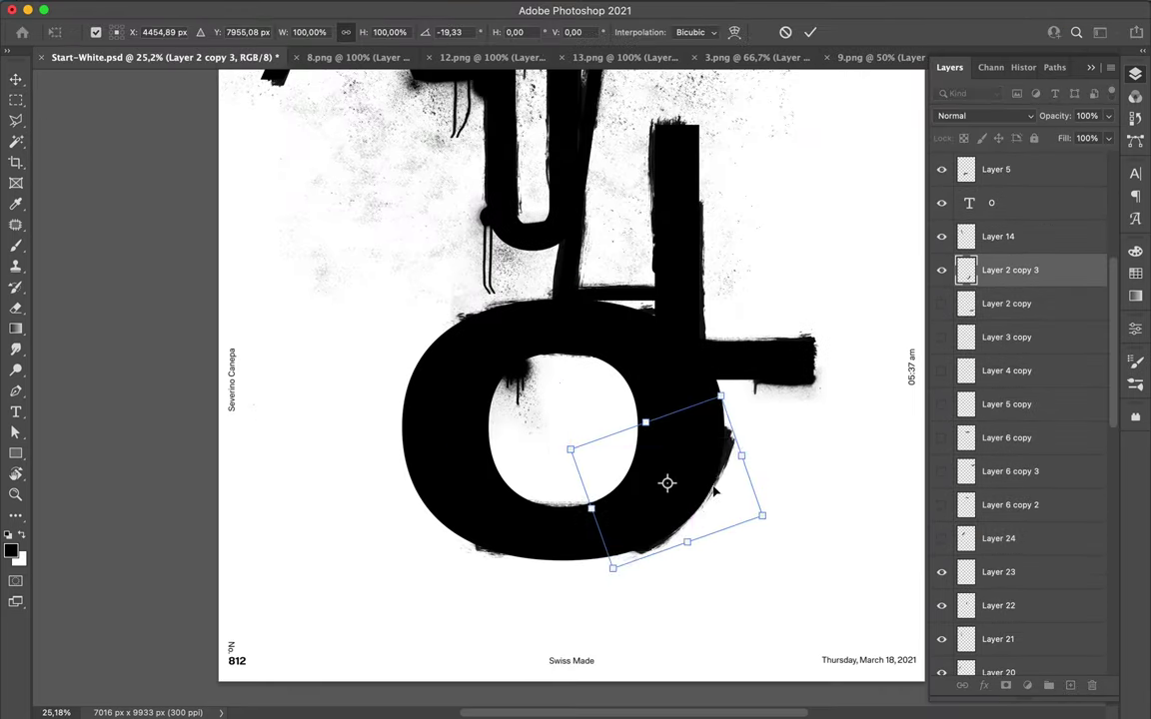
pyautogui.press('Return')
pyautogui.moveTo(714, 491); pyautogui.dragTo(744, 462)
pyautogui.hotkey('ctrl', 't')
pyautogui.moveTo(589, 455); pyautogui.dragTo(591, 460)
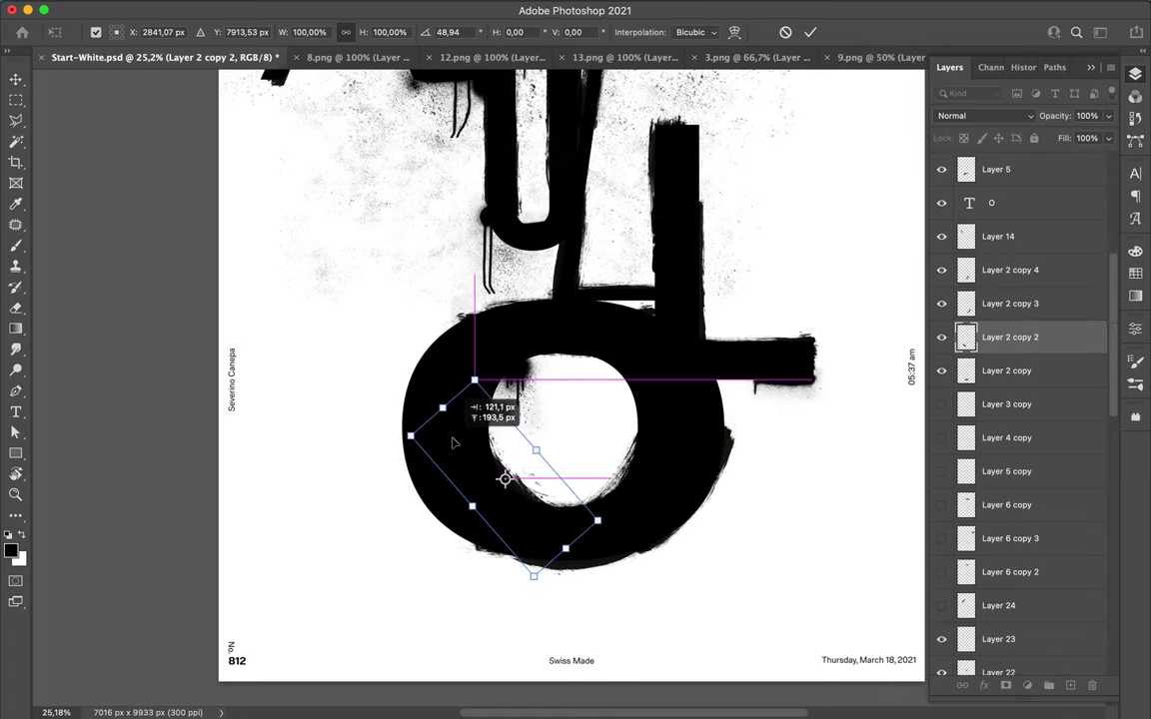
# Duplicate the Layer 3 copy stroke and move the copy beside the O.
pyautogui.scroll(3, 510, 480)
pyautogui.hotkey('alt', '[')
pyautogui.hotkey('alt', '[')
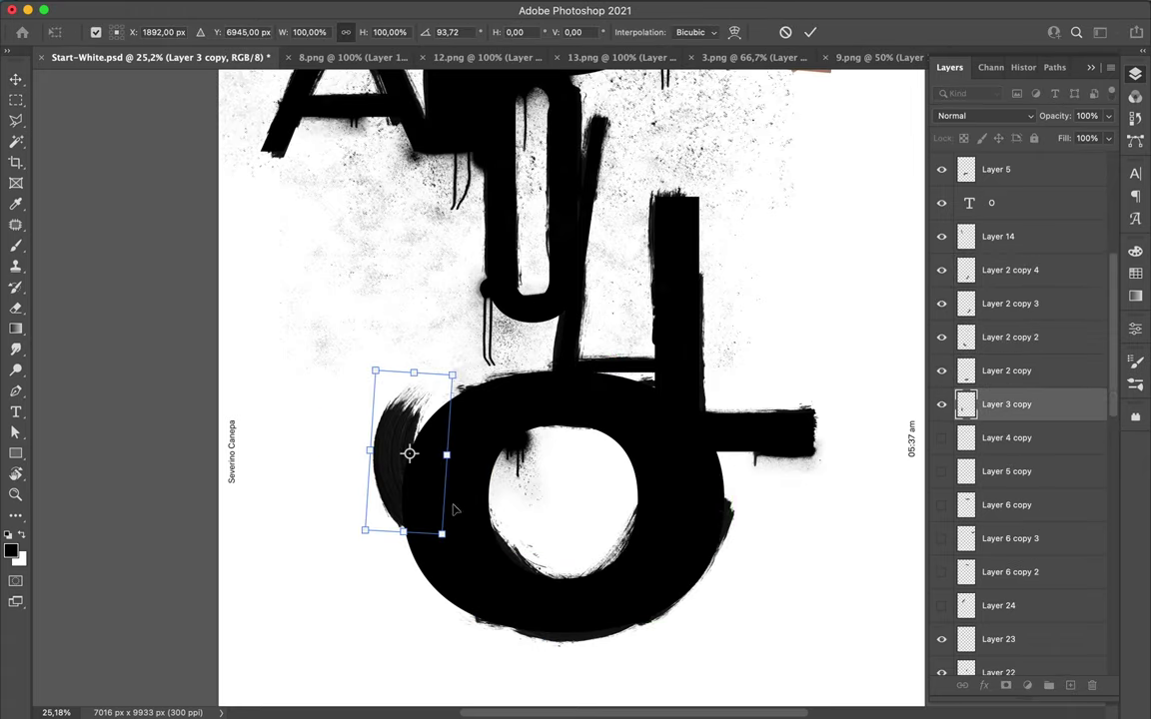
pyautogui.press('Return')
pyautogui.hotkey('ctrl', 'j')
pyautogui.hotkey('ctrl', 't')
pyautogui.moveTo(455, 520); pyautogui.dragTo(488, 525)
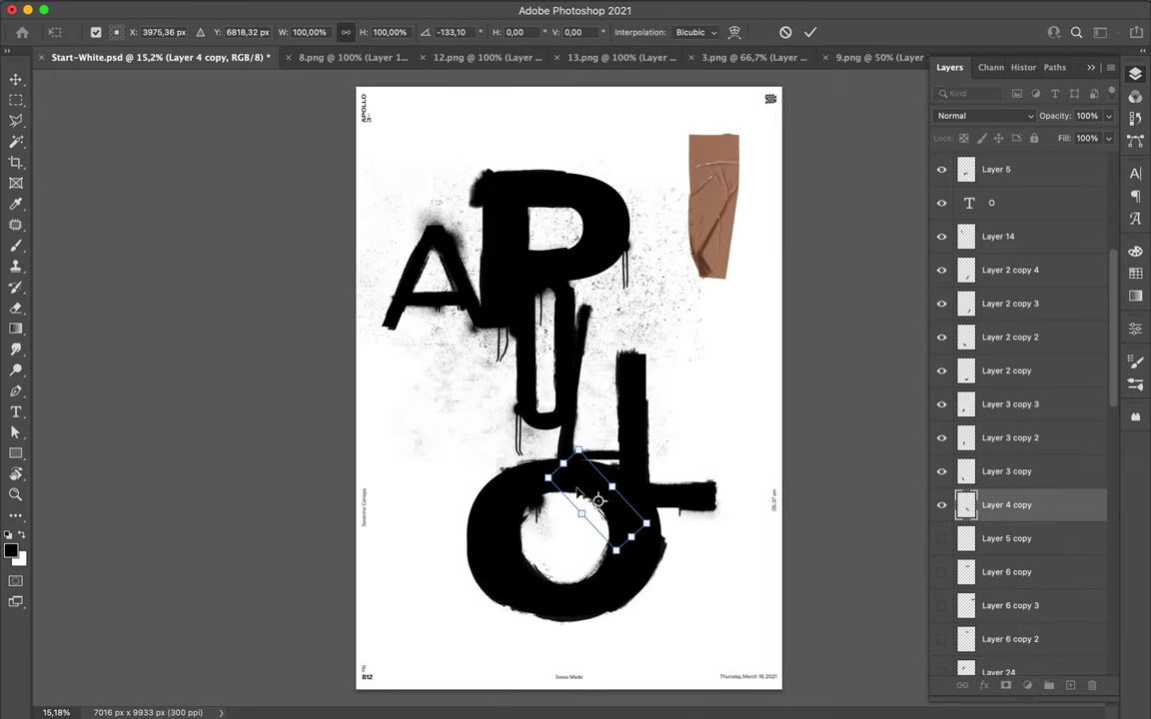
pyautogui.press('Return')
# Place a duplicate stroke along the O's top edge and a rotated one on its left.
pyautogui.scroll(5, 578, 493)
pyautogui.moveTo(585, 488); pyautogui.dragTo(756, 324)
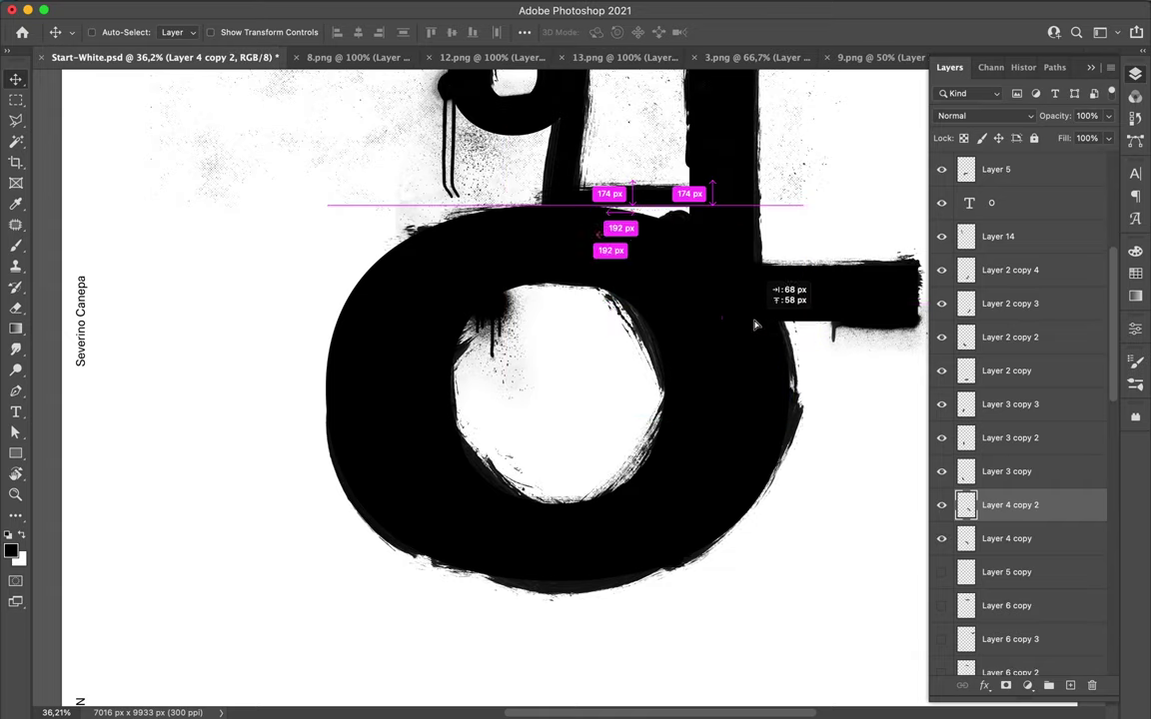
pyautogui.hotkey('ctrl', 'j')
pyautogui.hotkey('ctrl', 't')
pyautogui.moveTo(498, 190); pyautogui.dragTo(287, 232)
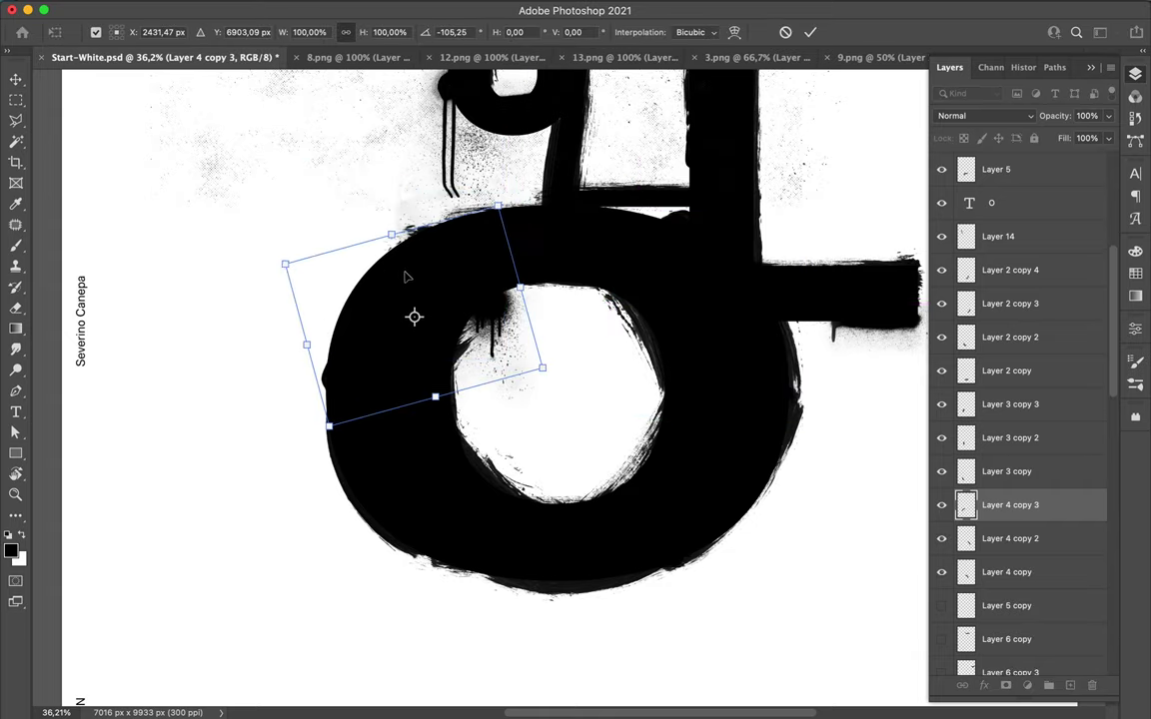
pyautogui.press('Return')
# Rotate the Layer 5 copy stroke across the P's bowl.
pyautogui.click(1006, 606)
pyautogui.scroll(-5, 721, 246)
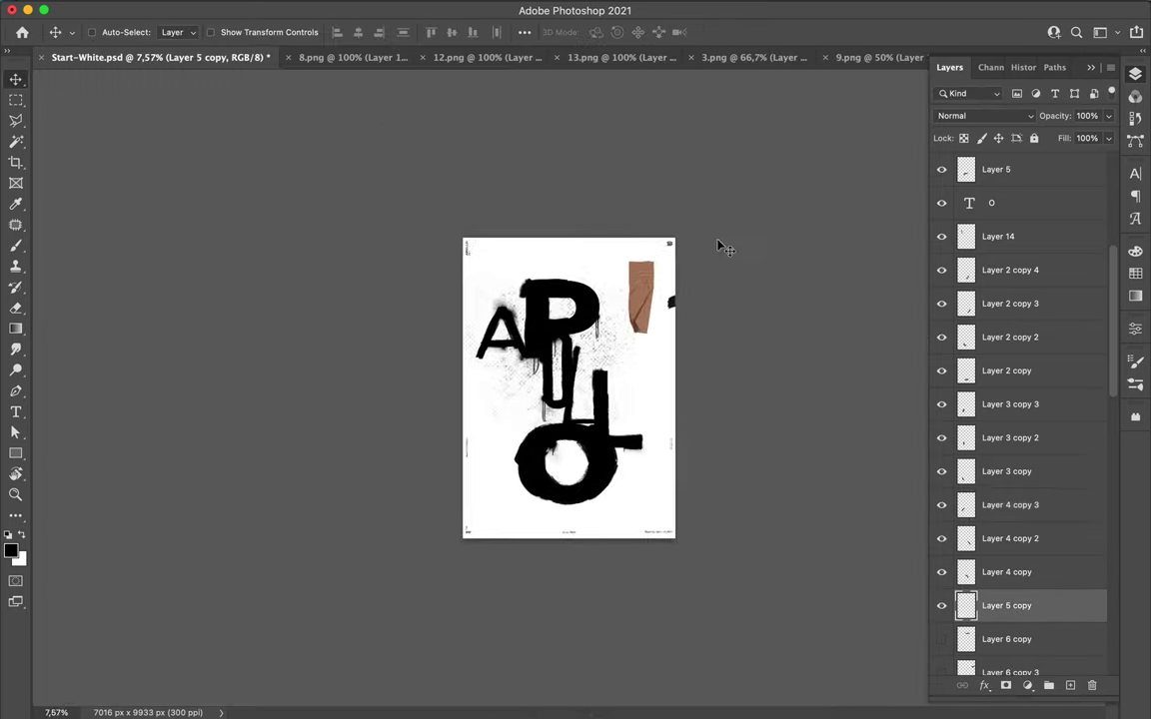
pyautogui.hotkey('ctrl', 't')
pyautogui.scroll(4, 545, 312)
pyautogui.scroll(3, 544, 312)
pyautogui.scroll(2, 542, 311)
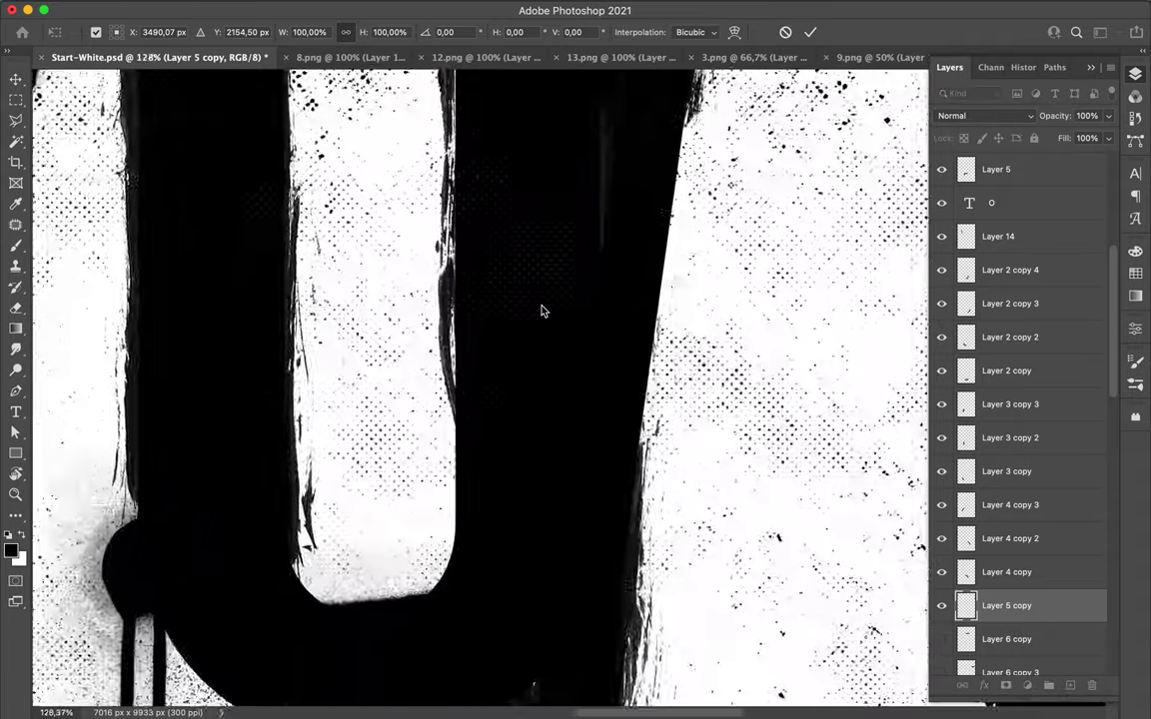
pyautogui.scroll(-2, 542, 311)
pyautogui.scroll(-1, 541, 311)
pyautogui.scroll(-1, 541, 311)
pyautogui.moveTo(566, 252); pyautogui.dragTo(644, 195)
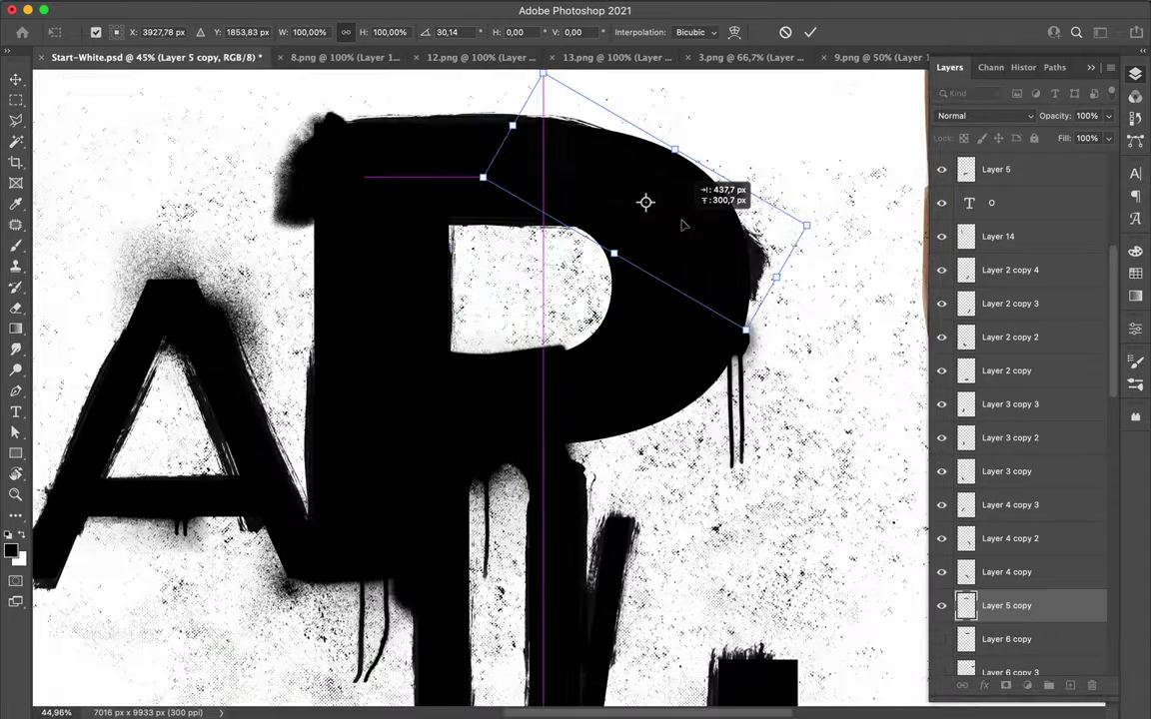
pyautogui.press('Escape')
# Rotate and place the Layer 6 copy 3 stroke right of the P.
pyautogui.click(943, 526)
pyautogui.hotkey('ctrl', 't')
pyautogui.moveTo(693, 399); pyautogui.dragTo(616, 390)
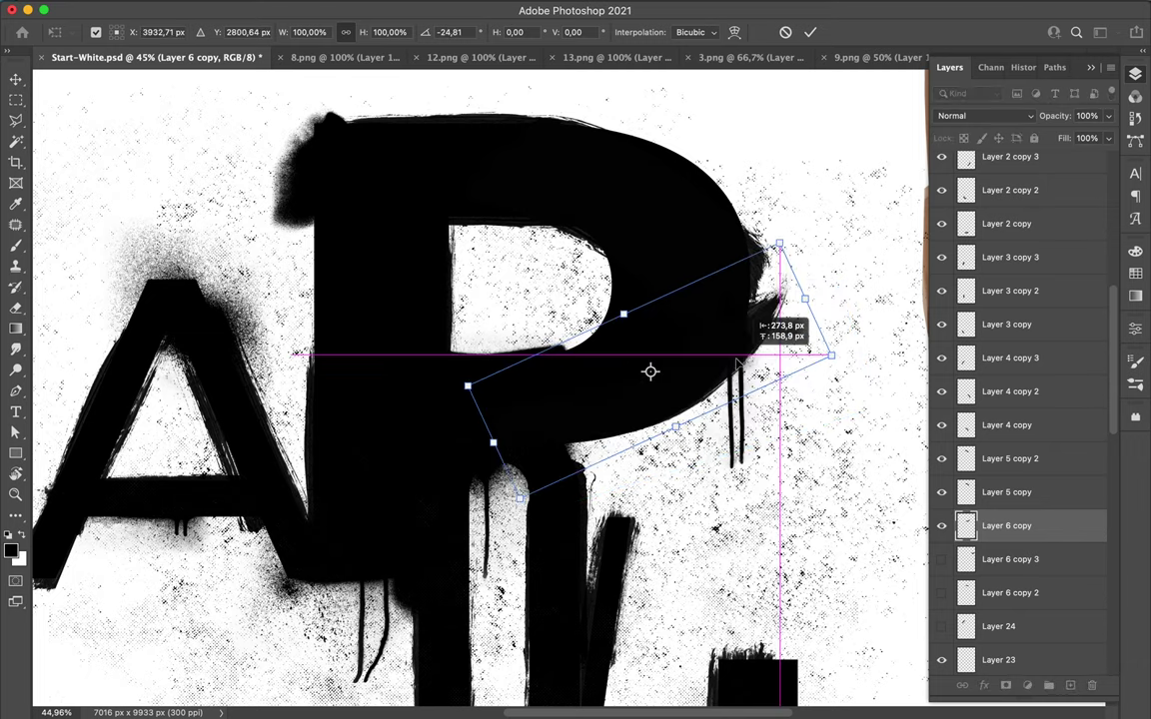
pyautogui.press('Escape')
pyautogui.click(945, 561)
pyautogui.scroll(-2, 543, 377)
pyautogui.hotkey('ctrl', 't')
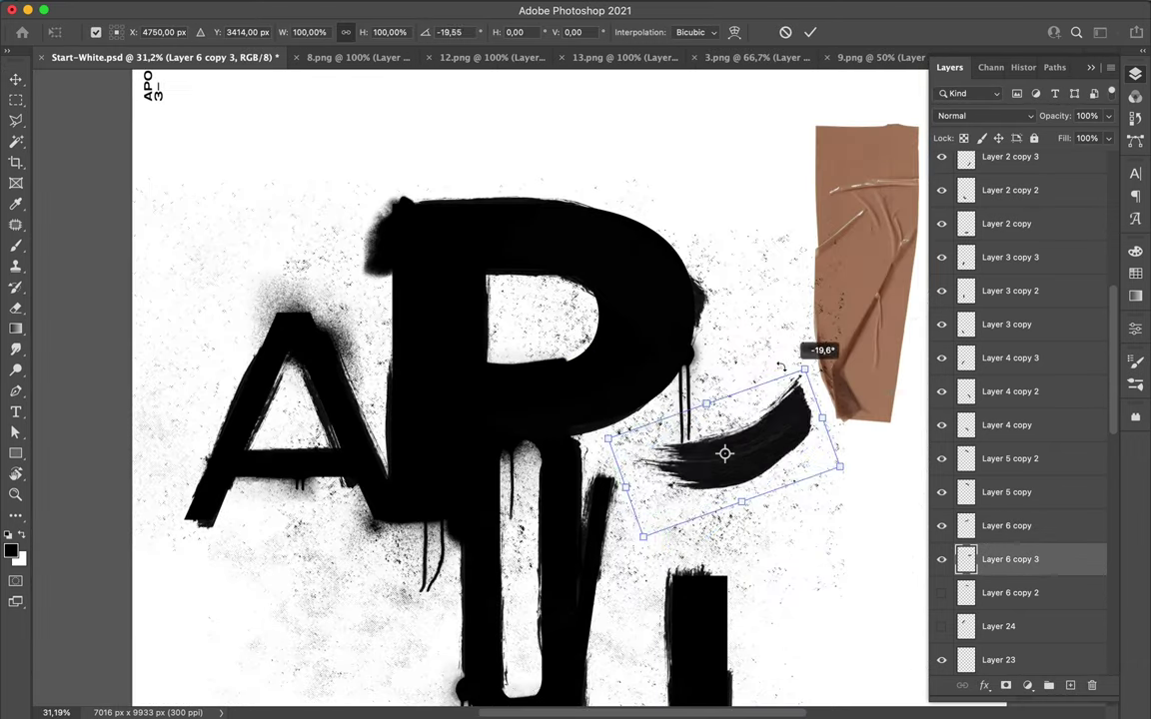
pyautogui.moveTo(809, 344); pyautogui.dragTo(627, 253)
pyautogui.press('Return')
# Move the duplicate stroke lower on the poster and fit the whole poster in view.
pyautogui.moveTo(587, 363)
pyautogui.mouseDown()
pyautogui.moveTo(408, 417)
pyautogui.moveTo(457, 396)
pyautogui.mouseUp()
pyautogui.hotkey('ctrl', 't')
pyautogui.press('Return')
pyautogui.hotkey('ctrl', '0')
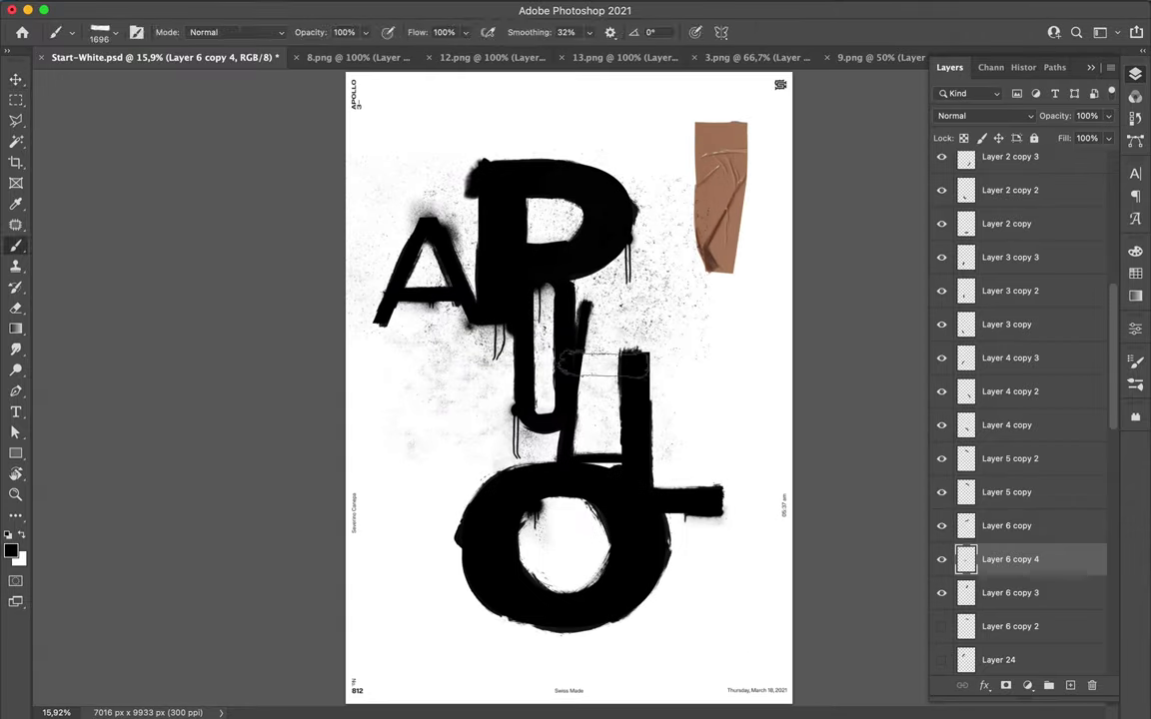
# Reposition the Layer 6 copy 2 stroke beside the O.
pyautogui.keyDown('ctrl'); pyautogui.click(589, 232); pyautogui.keyUp('ctrl')
pyautogui.moveTo(571, 507); pyautogui.dragTo(554, 650)
pyautogui.hotkey('ctrl', 't')
pyautogui.moveTo(619, 689); pyautogui.dragTo(568, 684)
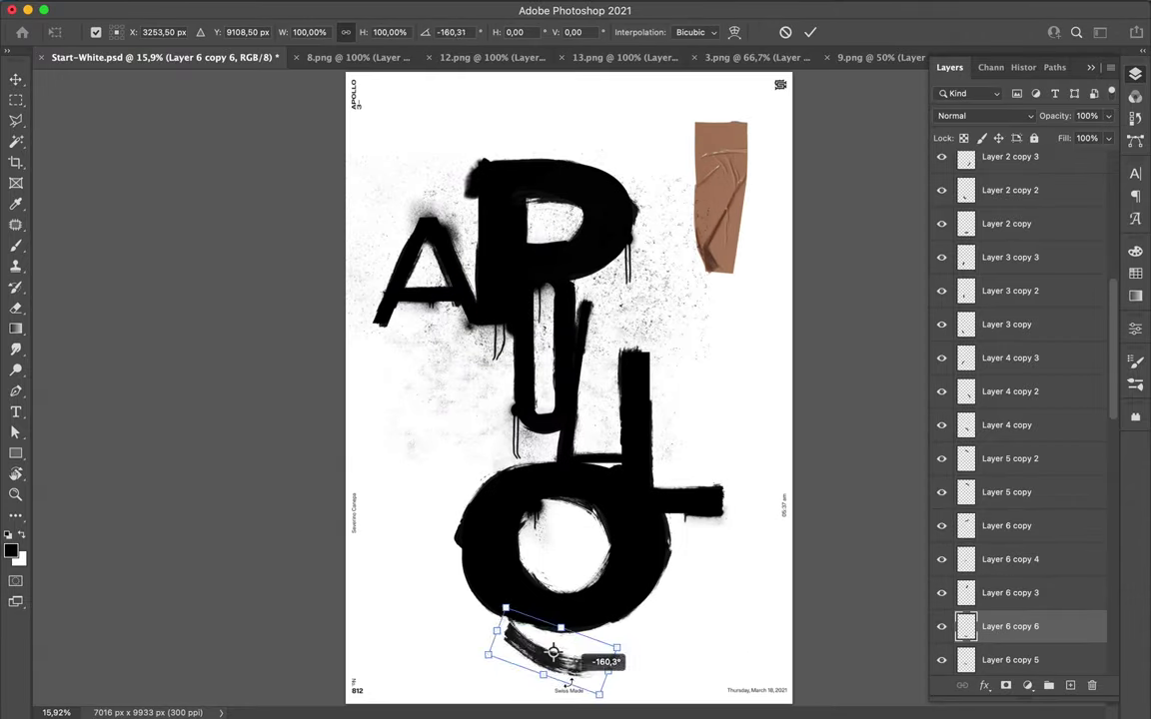
pyautogui.press('Escape')
pyautogui.hotkey('ctrl', 't')
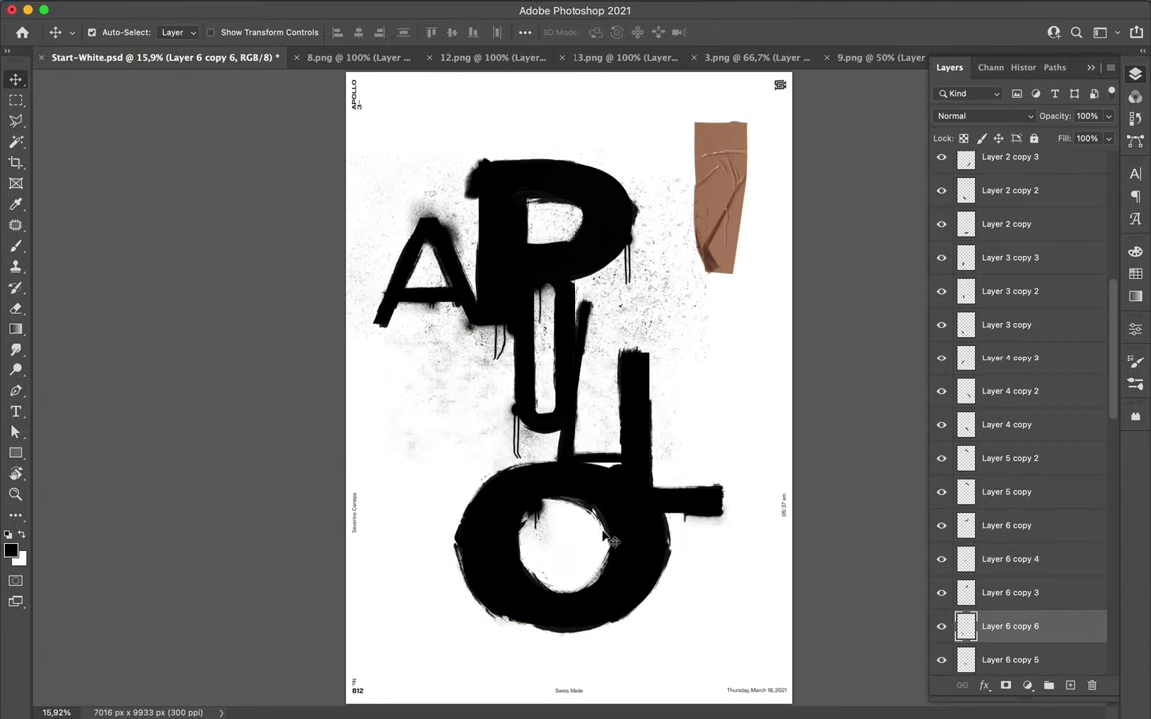
pyautogui.moveTo(613, 541); pyautogui.dragTo(493, 404)
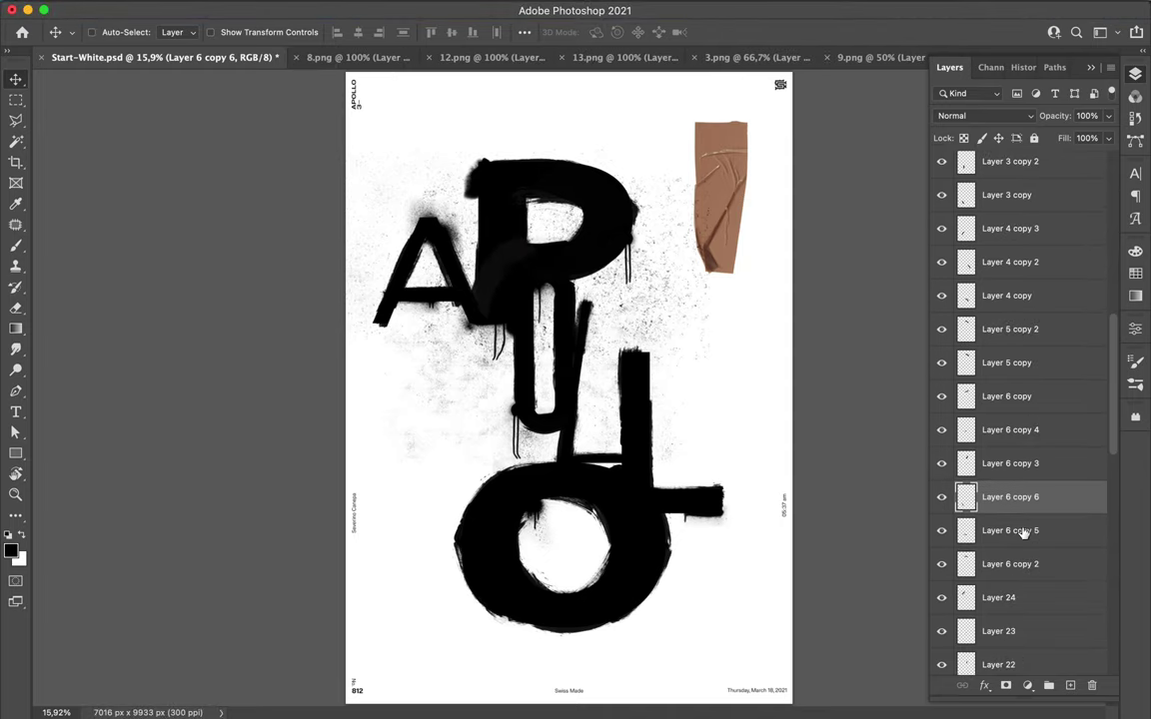
pyautogui.scroll(-2, 1017, 290)
pyautogui.scroll(-10, 1009, 500)
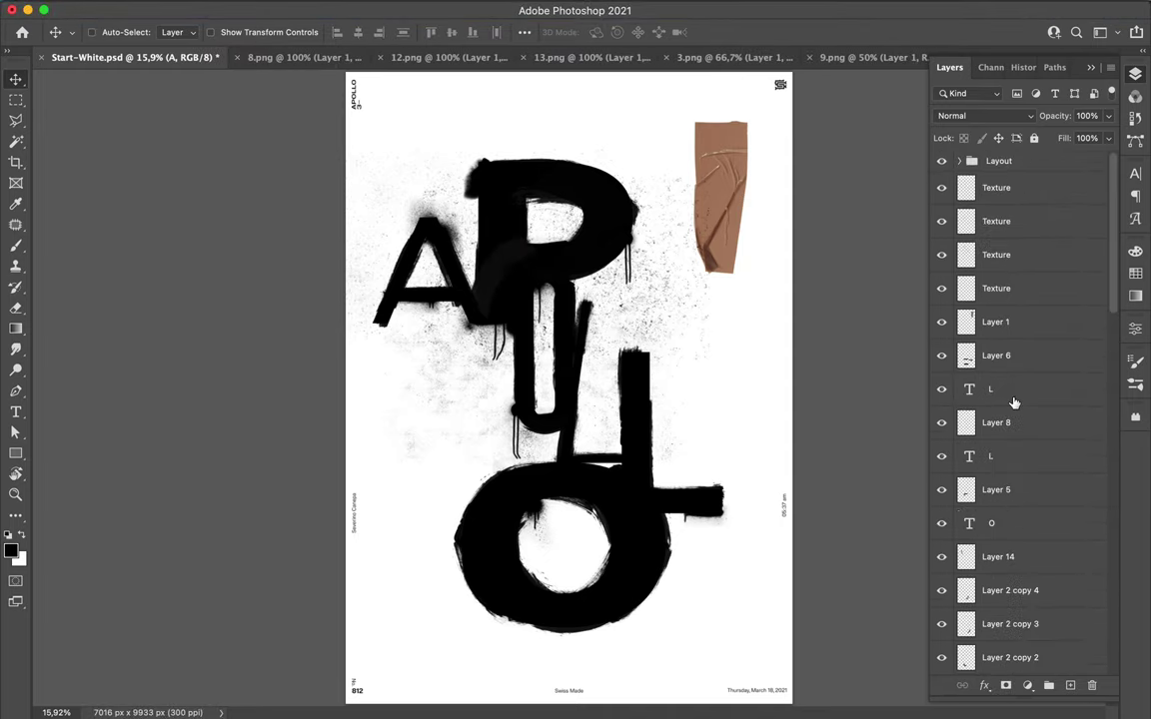
# On a new layer above Layer 6, paint a white FrenchKiss gouache grunge stroke right of the L.
pyautogui.click(1002, 365)
pyautogui.moveTo(965, 360); pyautogui.dragTo(965, 379)
pyautogui.hotkey('ctrl', 'shift', 'alt', 'n')
pyautogui.press('b')
pyautogui.rightClick(704, 404)
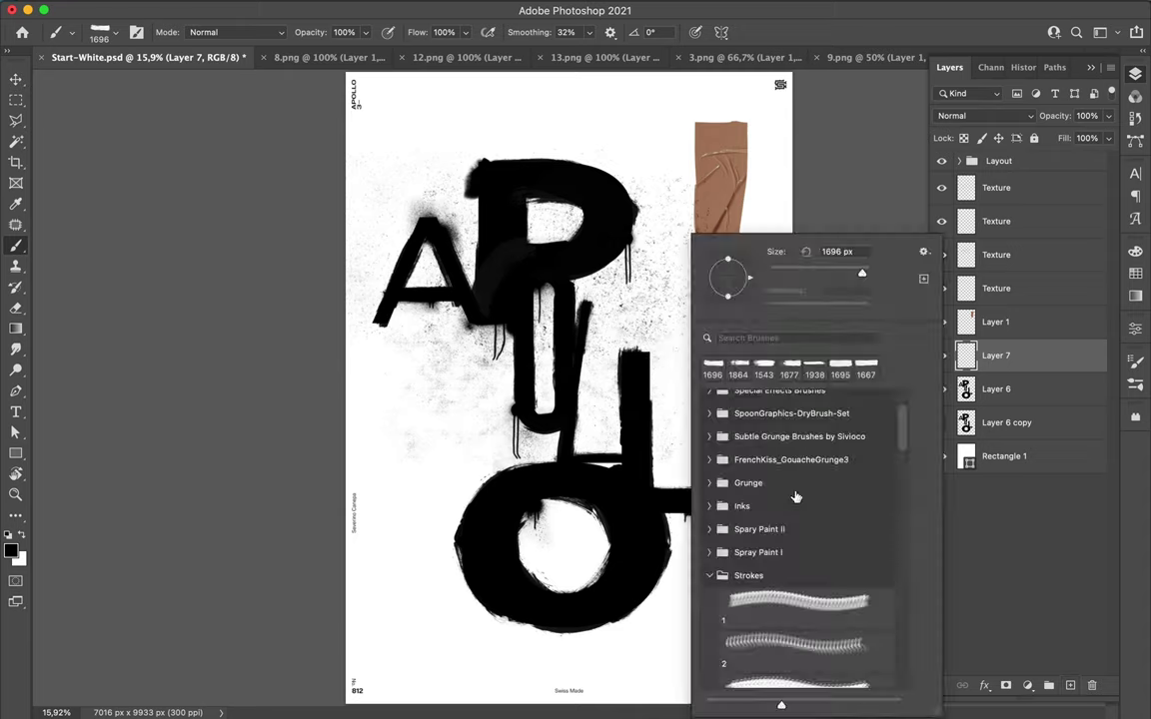
pyautogui.click(709, 490)
pyautogui.doubleClick(809, 423)
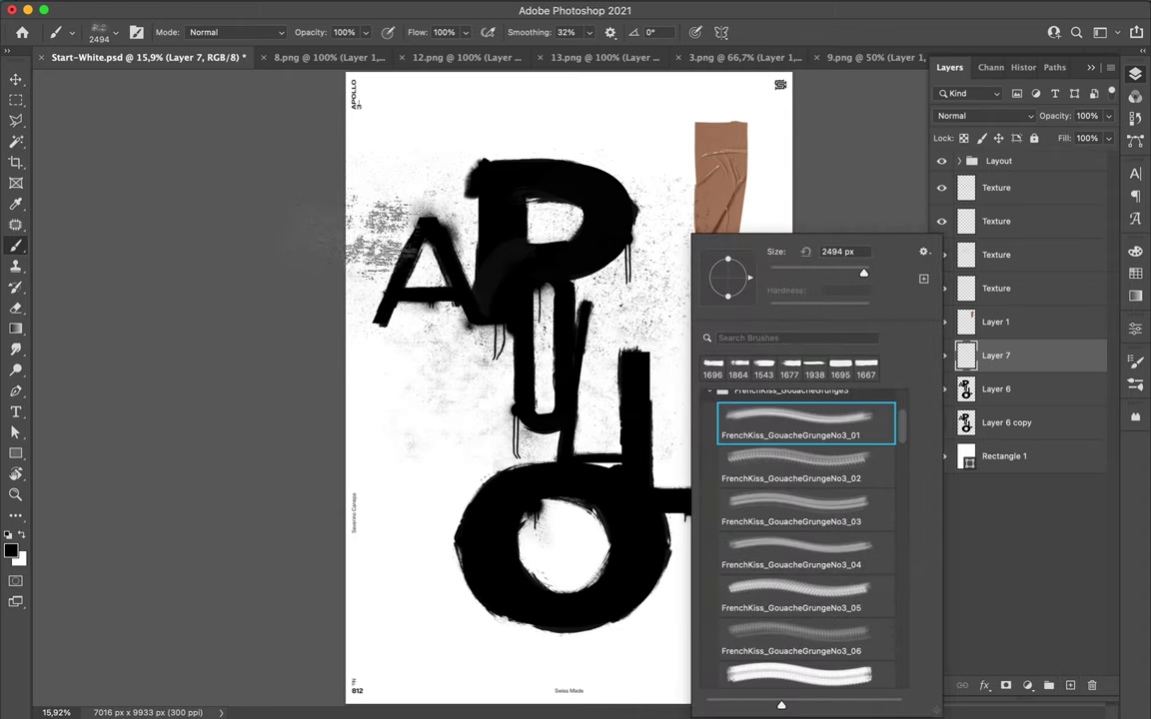
pyautogui.press('v')
pyautogui.moveTo(764, 289); pyautogui.dragTo(655, 330)
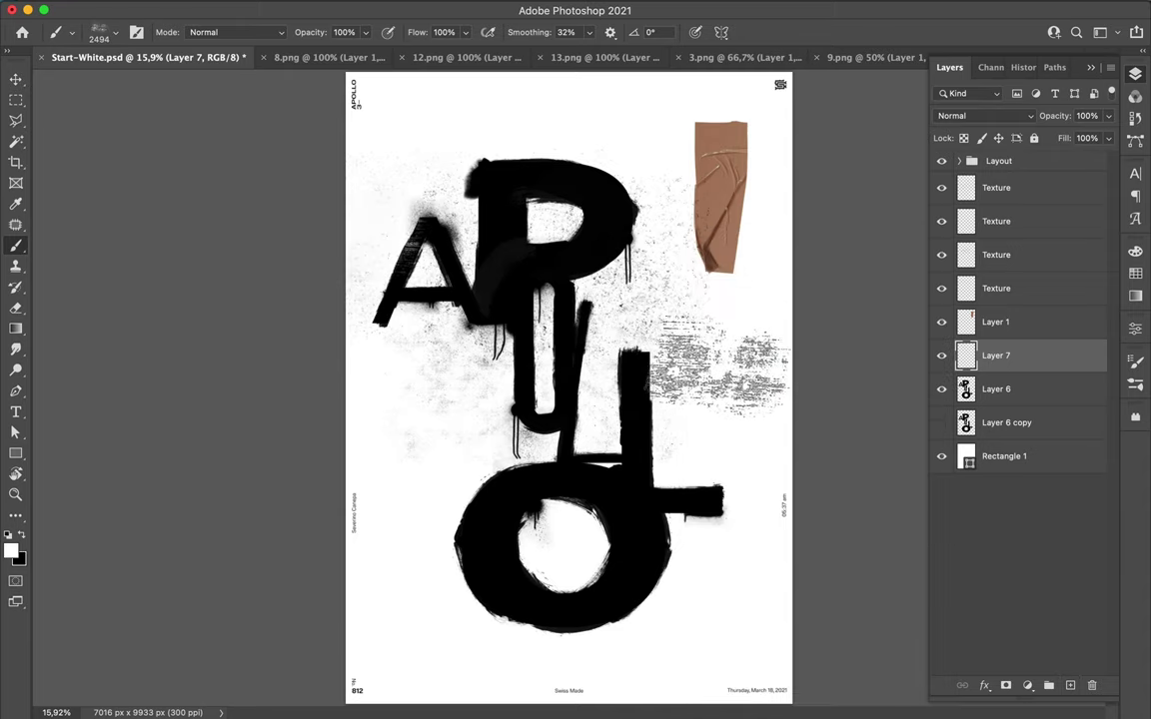
# Switch to a different, slightly smaller grunge brush tip.
pyautogui.rightClick(646, 364)
pyautogui.doubleClick(849, 465)
pyautogui.rightClick(659, 235)
pyautogui.moveTo(817, 250); pyautogui.dragTo(810, 251)
pyautogui.press('Return')
# Reorder the letter layers, moving Layer 14 lower in the stack.
pyautogui.keyDown('ctrl'); pyautogui.click(719, 326); pyautogui.keyUp('ctrl')
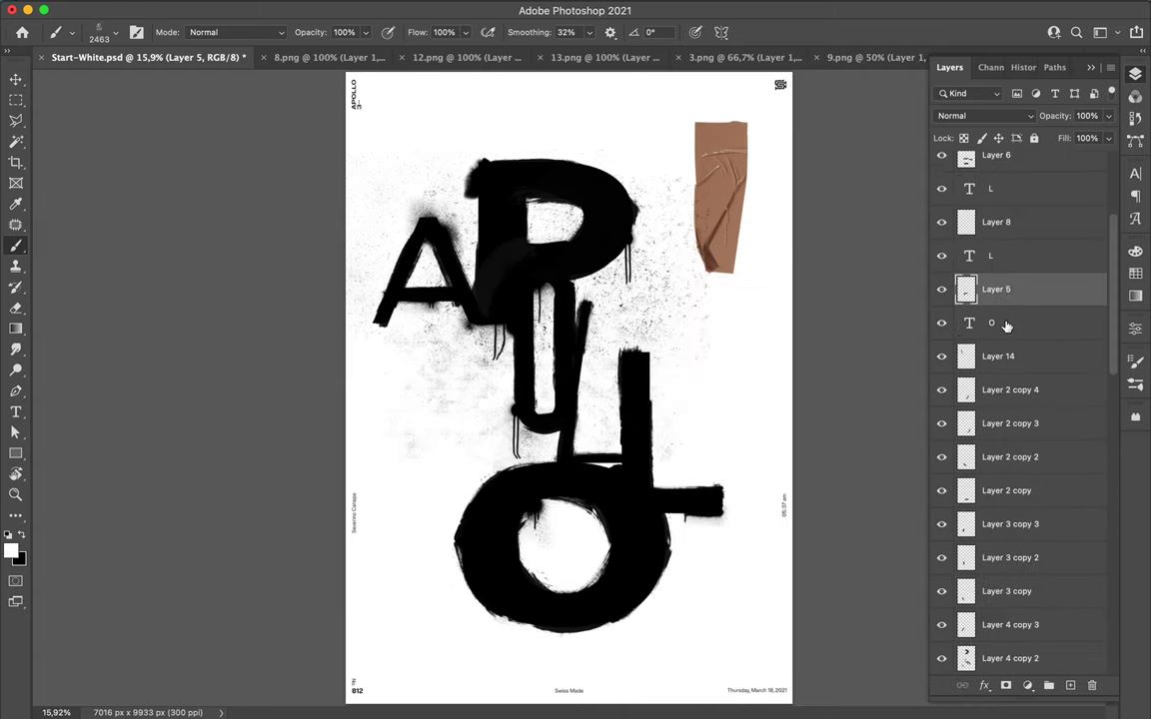
pyautogui.scroll(-3, 1003, 340)
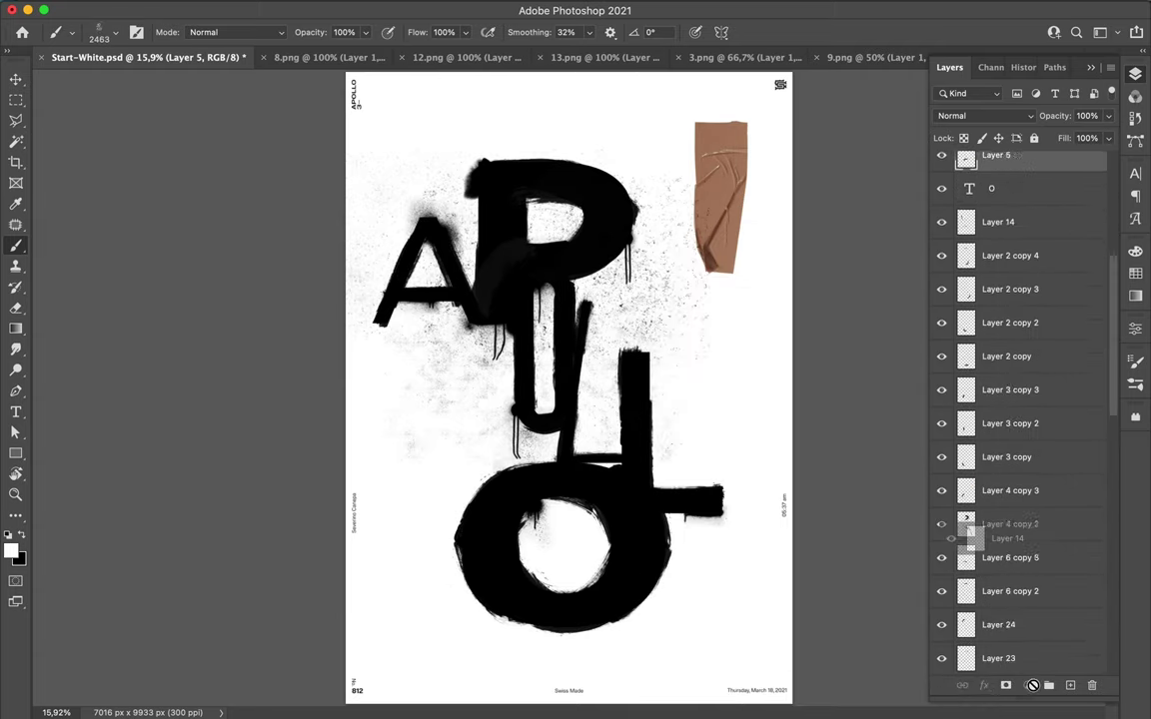
pyautogui.moveTo(989, 270); pyautogui.dragTo(1009, 584)
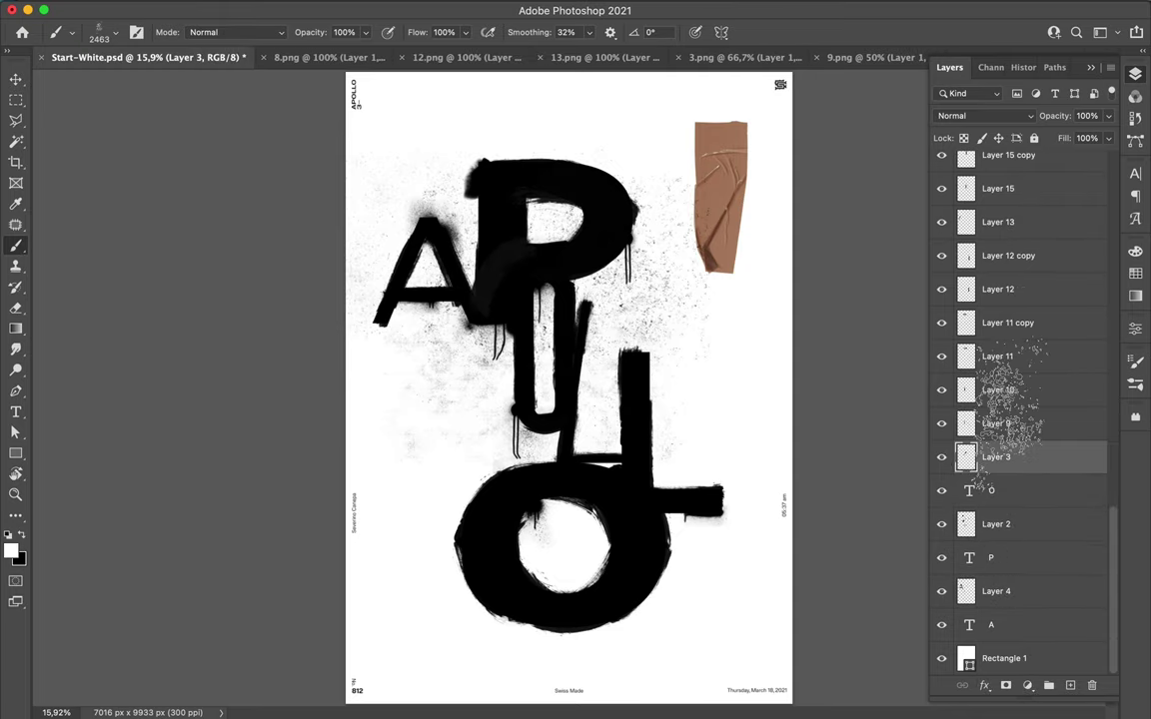
pyautogui.moveTo(998, 440); pyautogui.dragTo(999, 359)
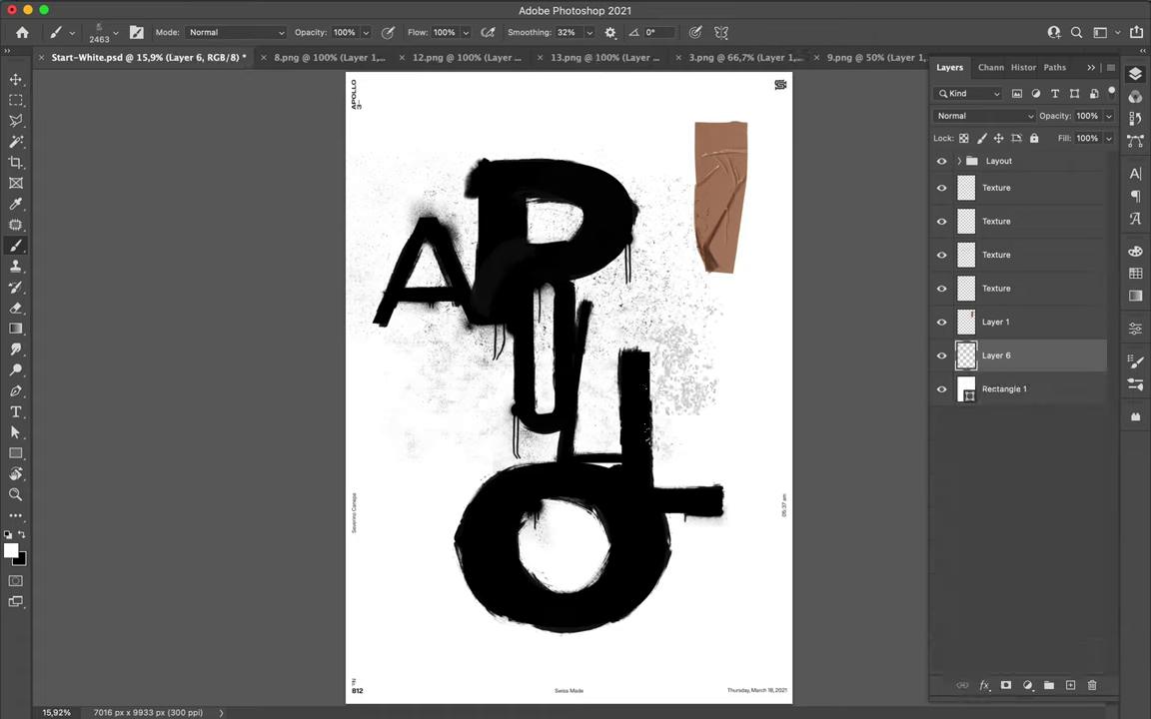
# Try several grunge brushes, settling on the third gouache grunge brush.
pyautogui.rightClick(585, 235)
pyautogui.doubleClick(693, 476)
pyautogui.rightClick(429, 229)
pyautogui.doubleClick(514, 522)
pyautogui.rightClick(560, 229)
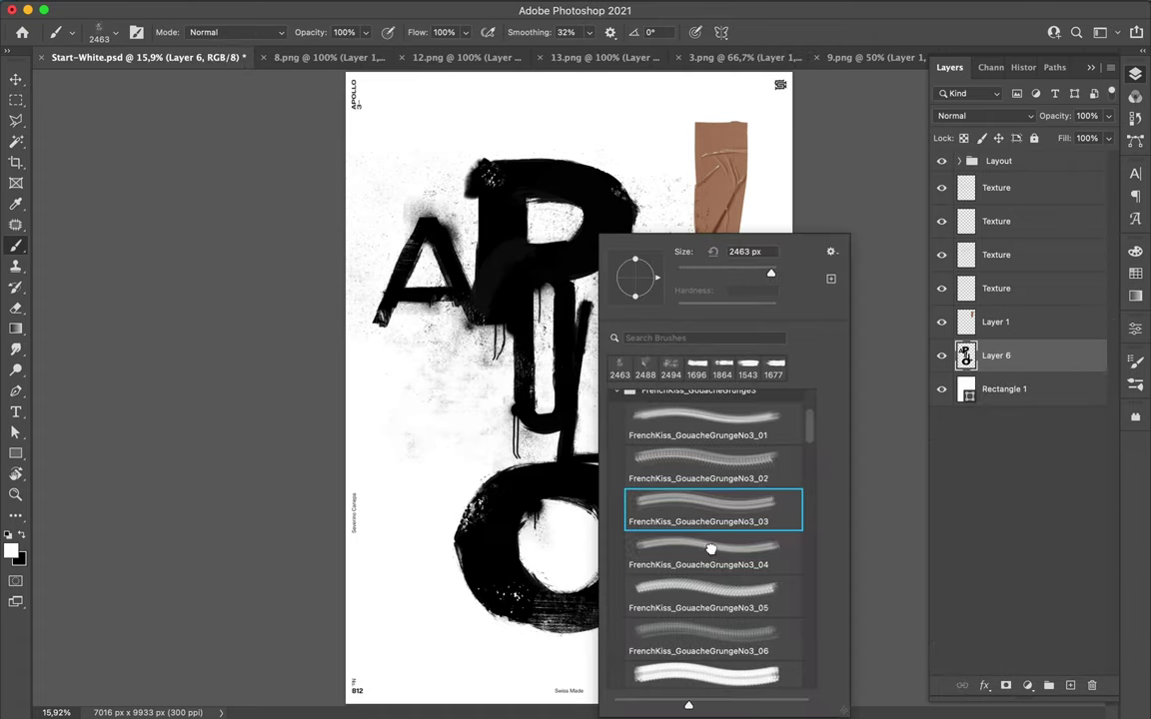
pyautogui.rightClick(599, 230)
pyautogui.doubleClick(744, 553)
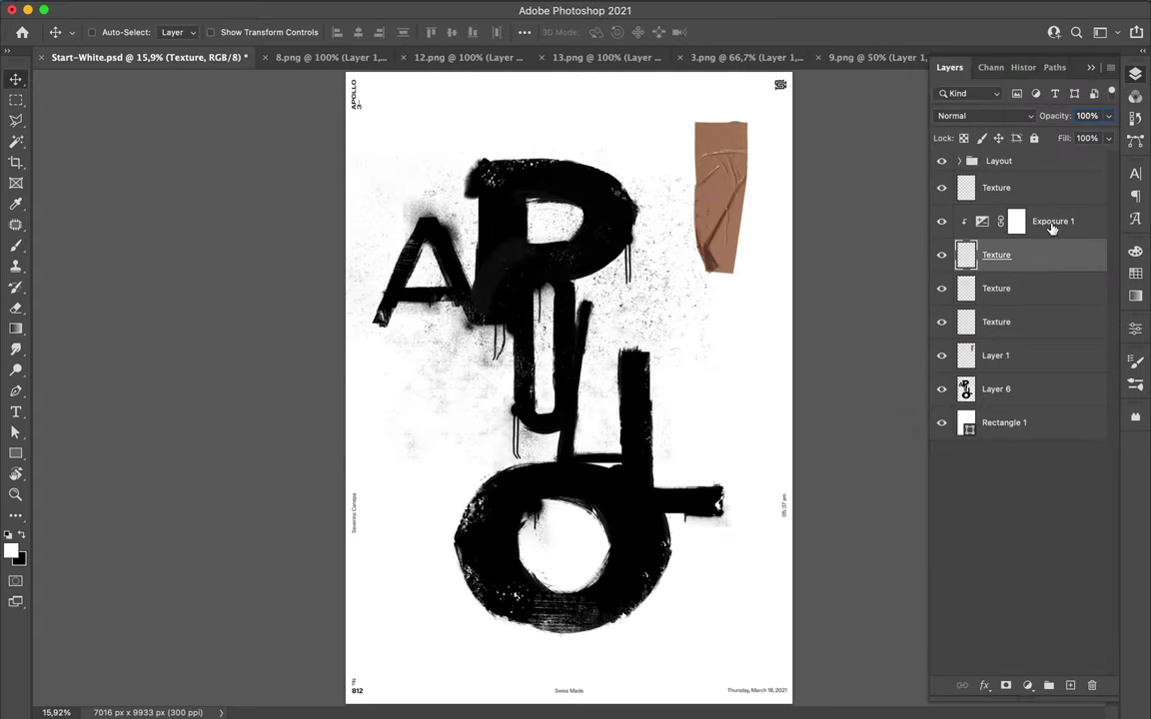
# Copy the Exposure 1 adjustment onto the other Texture layers, then choose a grunge brush preset.
pyautogui.moveTo(1051, 229); pyautogui.dragTo(1036, 208)
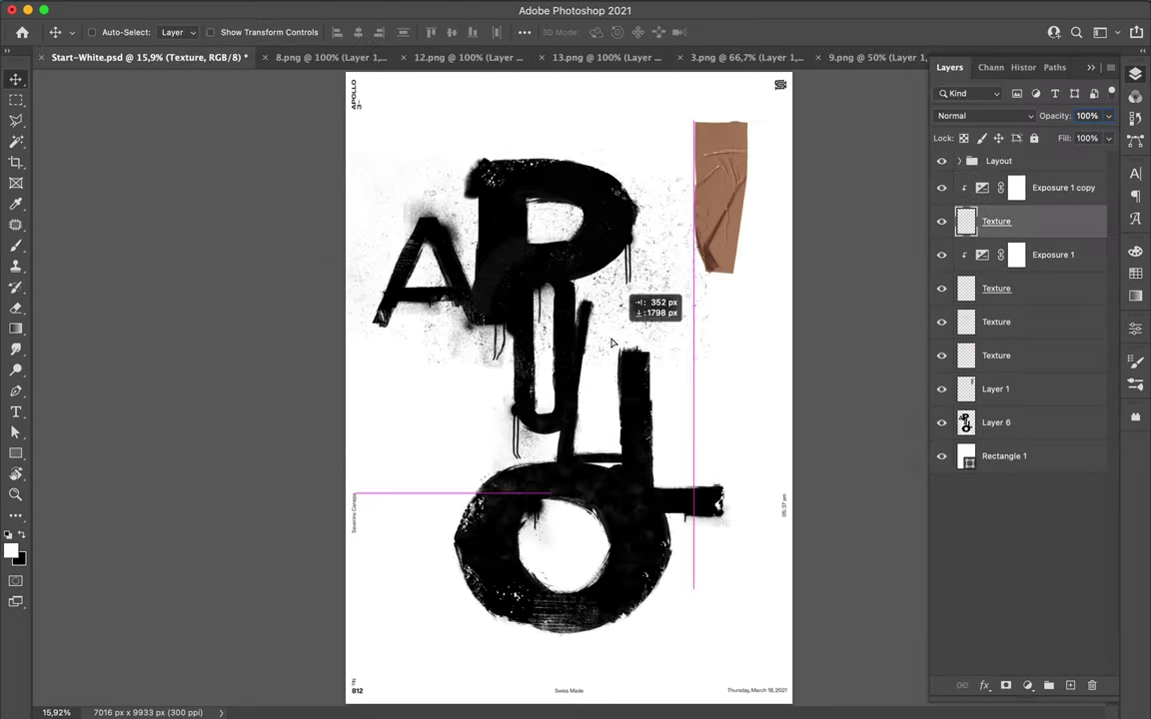
pyautogui.moveTo(1041, 261); pyautogui.dragTo(981, 341)
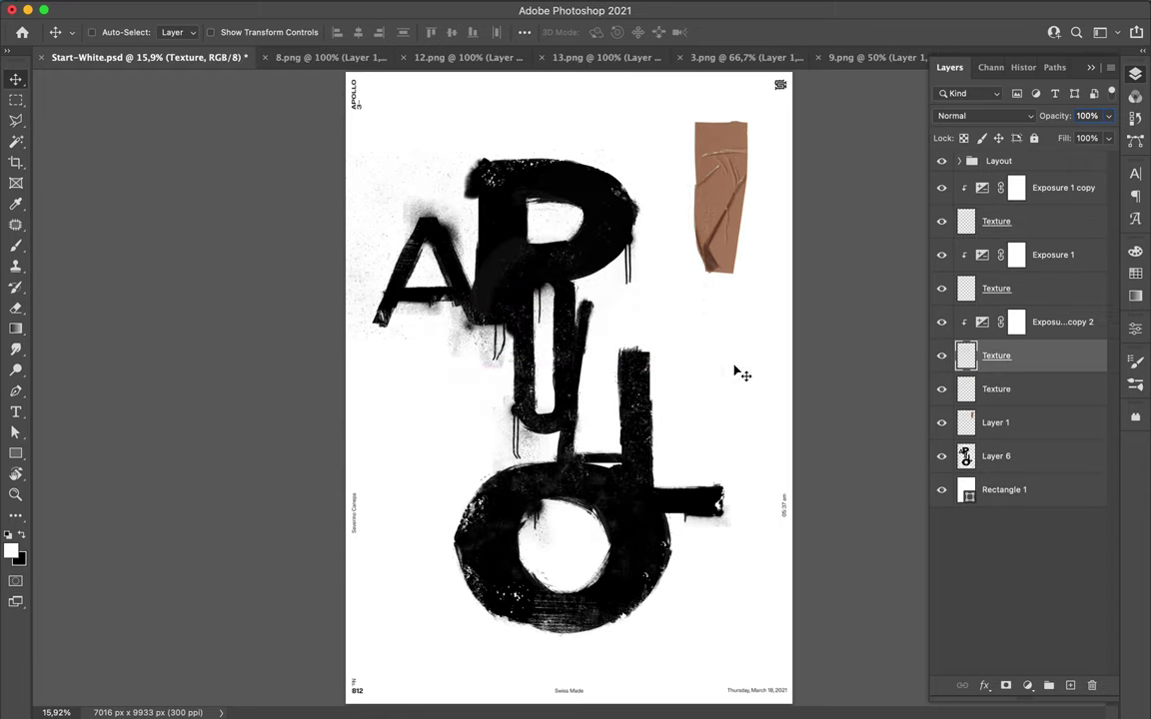
pyautogui.press('b')
pyautogui.rightClick(739, 374)
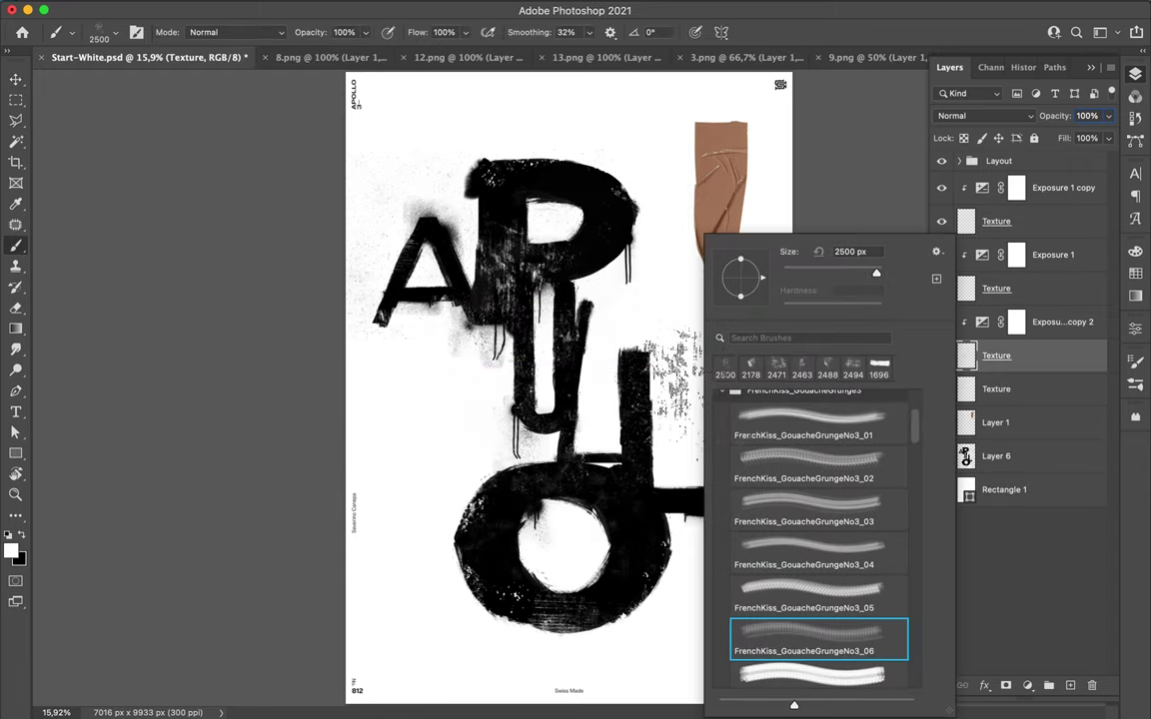
pyautogui.rightClick(689, 405)
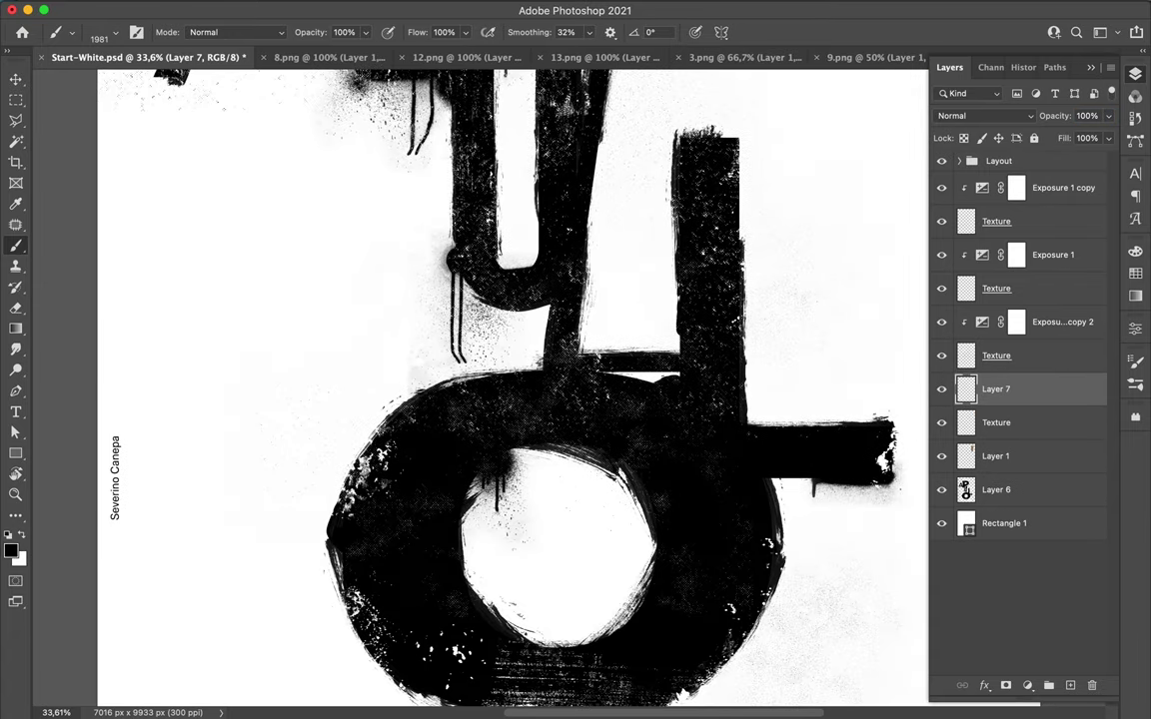
pyautogui.rightClick(571, 500)
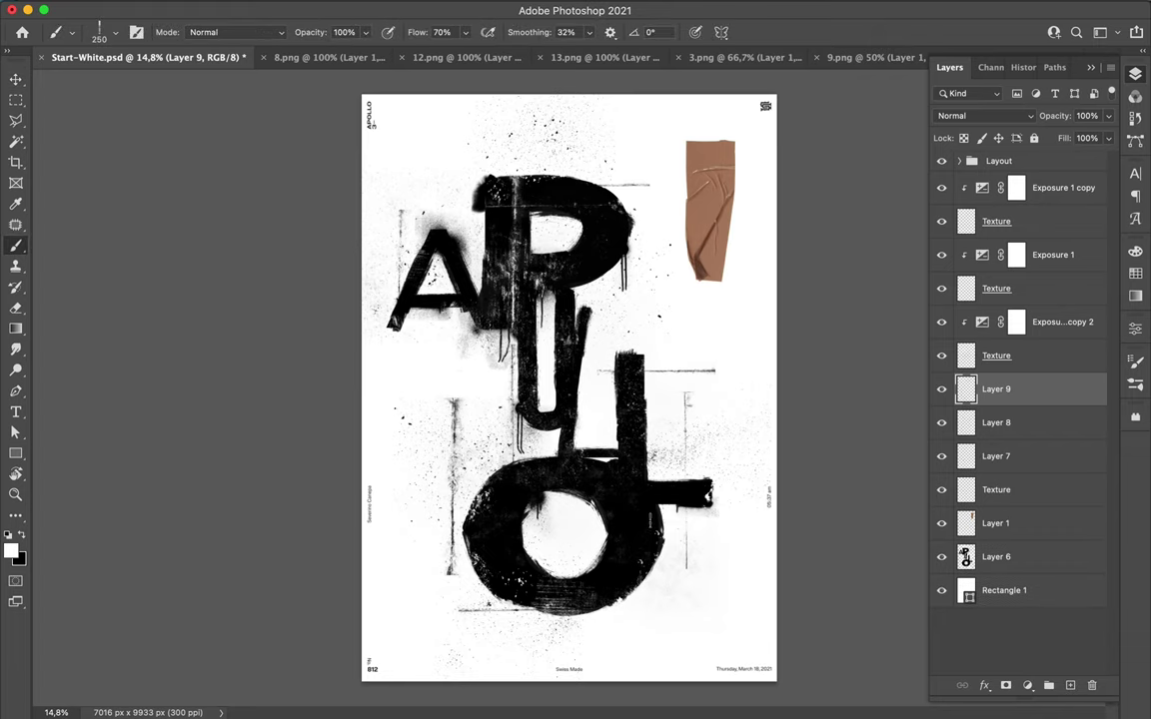
# Paint black bracket strokes across the middle, top right and bottom right of the letters.
pyautogui.moveTo(418, 392); pyautogui.dragTo(519, 390)
pyautogui.moveTo(635, 143); pyautogui.dragTo(660, 235)
pyautogui.moveTo(626, 629)
pyautogui.mouseDown()
pyautogui.moveTo(703, 569)
pyautogui.moveTo(706, 589)
pyautogui.mouseUp()
pyautogui.moveTo(419, 345); pyautogui.dragTo(439, 358)
# With a different brush, add short and hooked bracket strokes around the letters, undoing misplaced ones.
pyautogui.rightClick(445, 230)
pyautogui.click(514, 545)
pyautogui.moveTo(406, 188); pyautogui.dragTo(451, 182)
pyautogui.moveTo(739, 347); pyautogui.dragTo(721, 389)
pyautogui.hotkey('ctrl', 'z')
pyautogui.moveTo(426, 567); pyautogui.dragTo(460, 589)
pyautogui.hotkey('ctrl', 'z')
pyautogui.moveTo(430, 543); pyautogui.dragTo(430, 559)
pyautogui.moveTo(744, 456); pyautogui.dragTo(754, 504)
# Bring a brown tape piece from 3.png into the poster's top right, beneath the artwork.
pyautogui.press('v')
pyautogui.moveTo(709, 200); pyautogui.dragTo(709, 275)
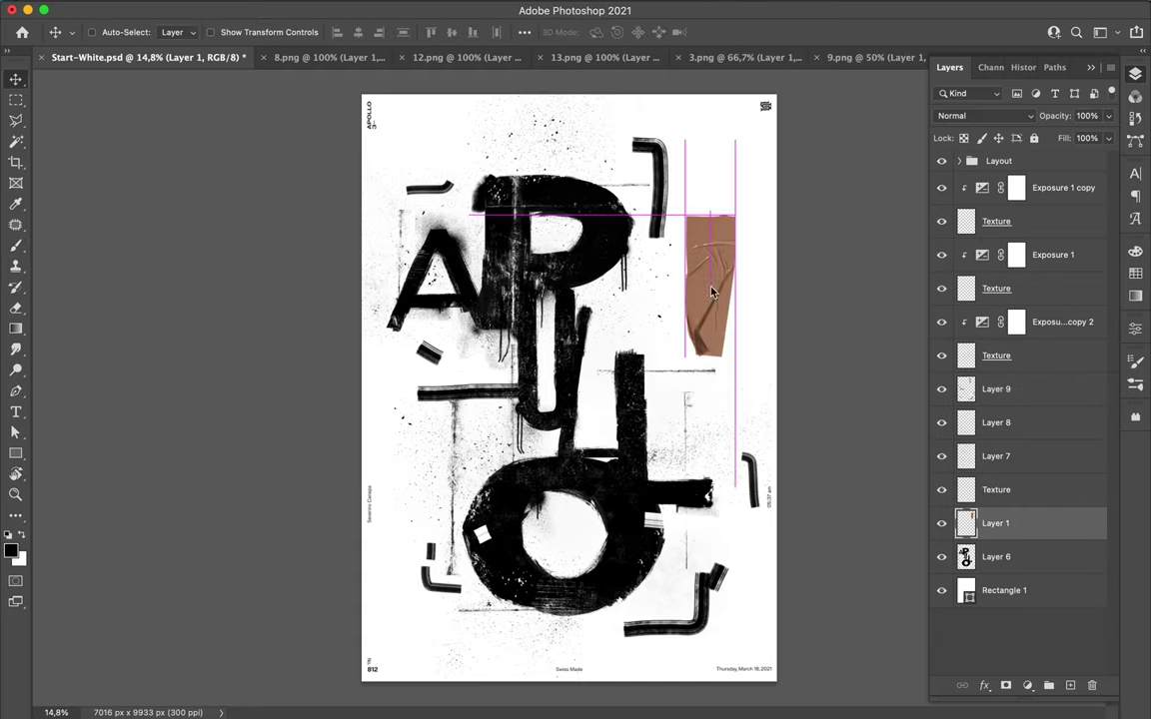
pyautogui.click(817, 57)
pyautogui.click(150, 58)
pyautogui.moveTo(150, 57)
pyautogui.mouseDown()
pyautogui.moveTo(367, 627)
pyautogui.moveTo(380, 609)
pyautogui.mouseUp()
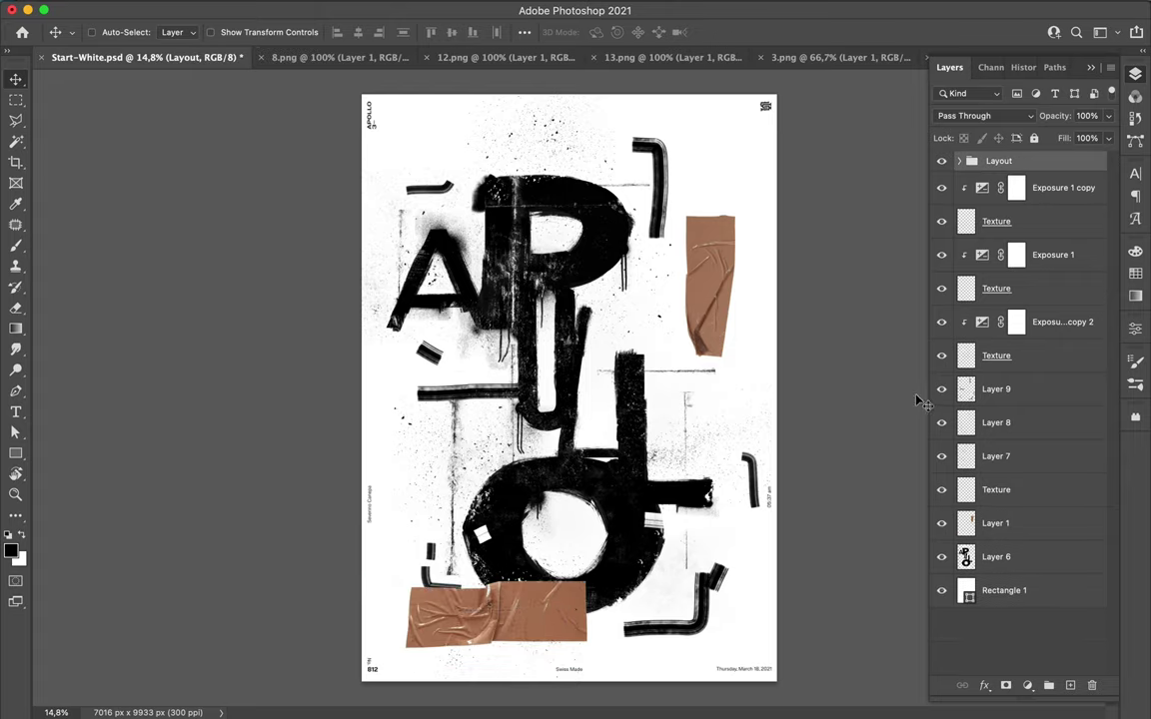
pyautogui.moveTo(996, 522); pyautogui.dragTo(996, 175)
pyautogui.moveTo(560, 611); pyautogui.dragTo(708, 194)
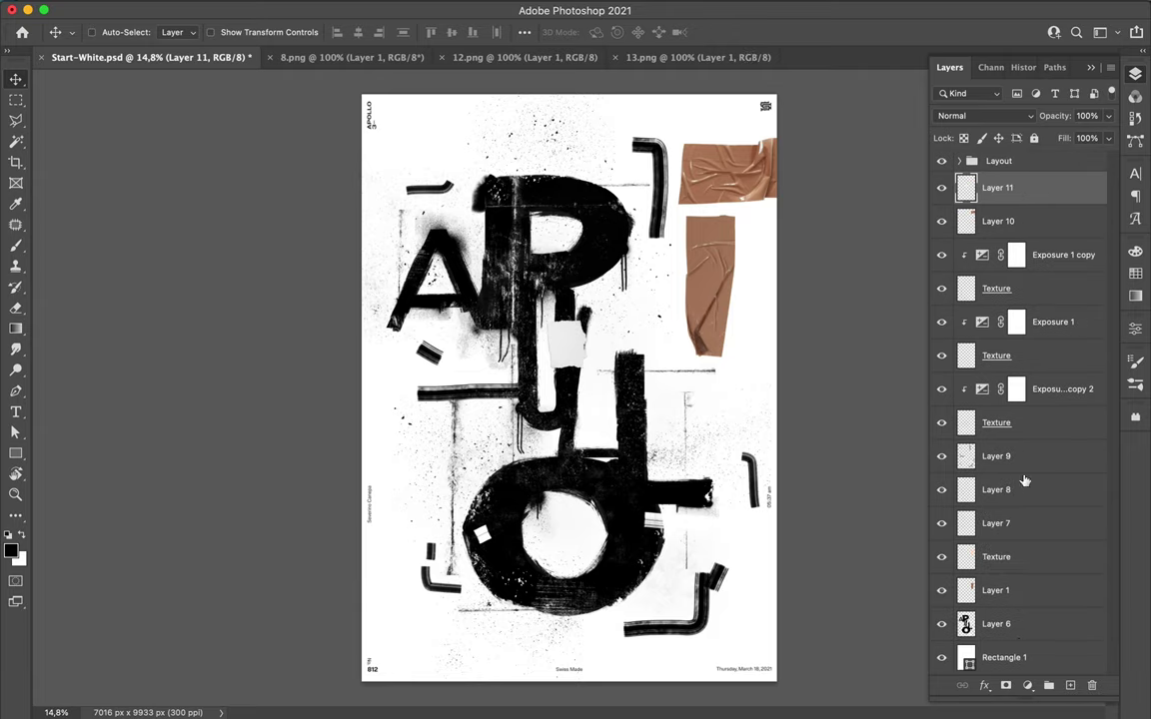
pyautogui.moveTo(996, 188); pyautogui.dragTo(996, 639)
# Add a texture piece from 12.png and a half-size tape copy at the bottom-left edge.
pyautogui.hotkey('ctrl', 'j')
pyautogui.click(559, 61)
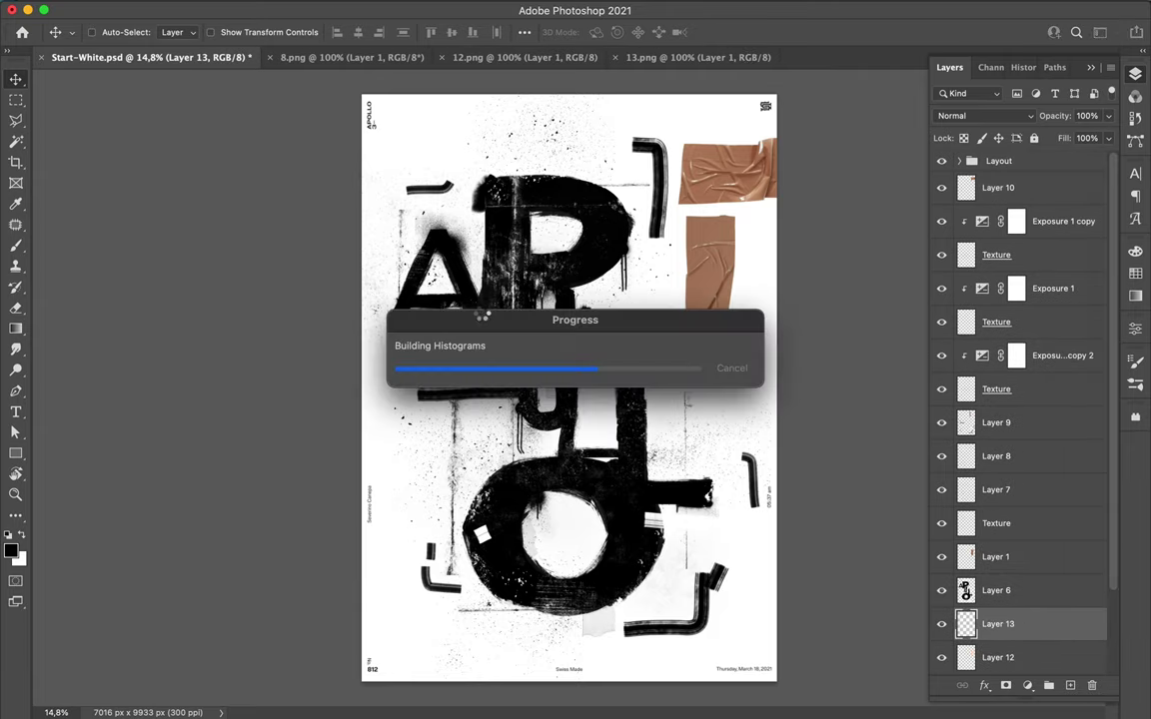
pyautogui.moveTo(400, 205); pyautogui.dragTo(659, 389)
pyautogui.moveTo(709, 175); pyautogui.dragTo(309, 597)
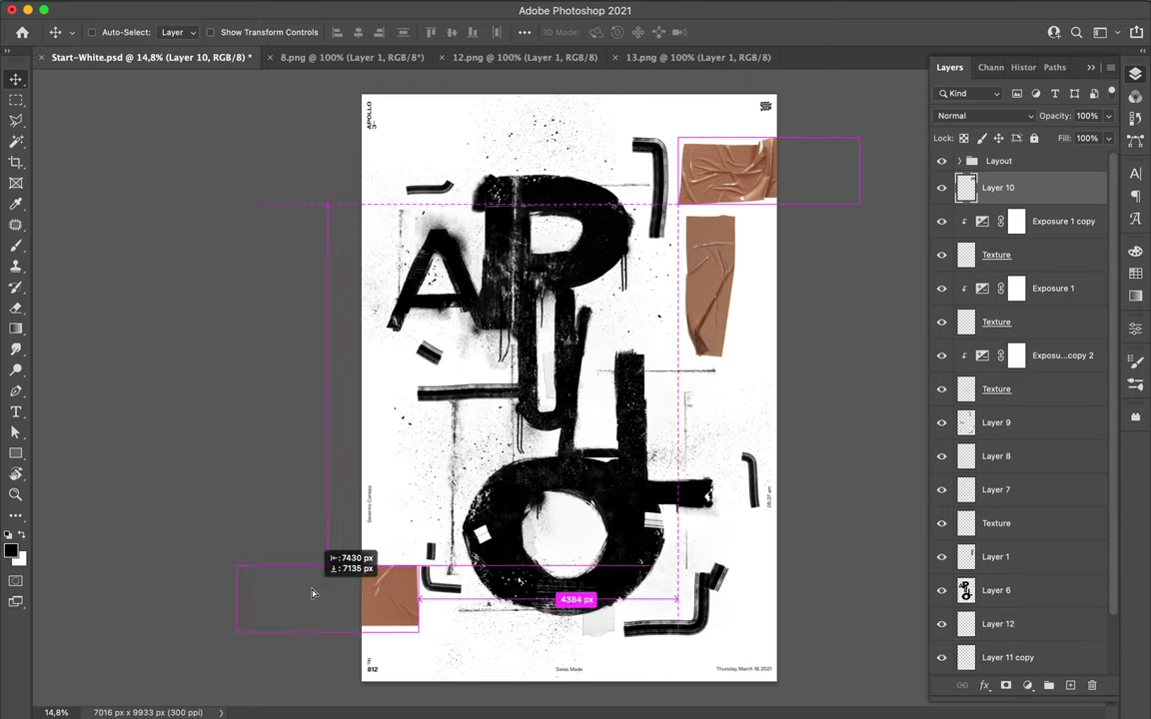
pyautogui.hotkey('ctrl', 't')
pyautogui.moveTo(200, 634); pyautogui.dragTo(286, 599)
pyautogui.press('Return')
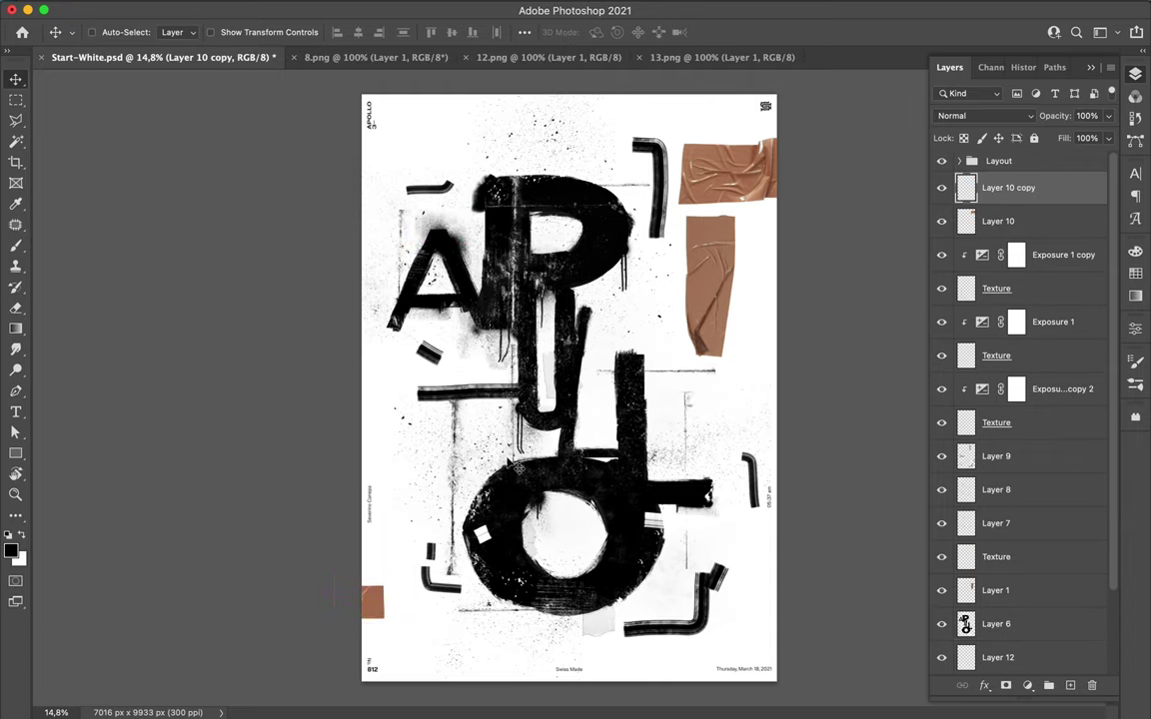